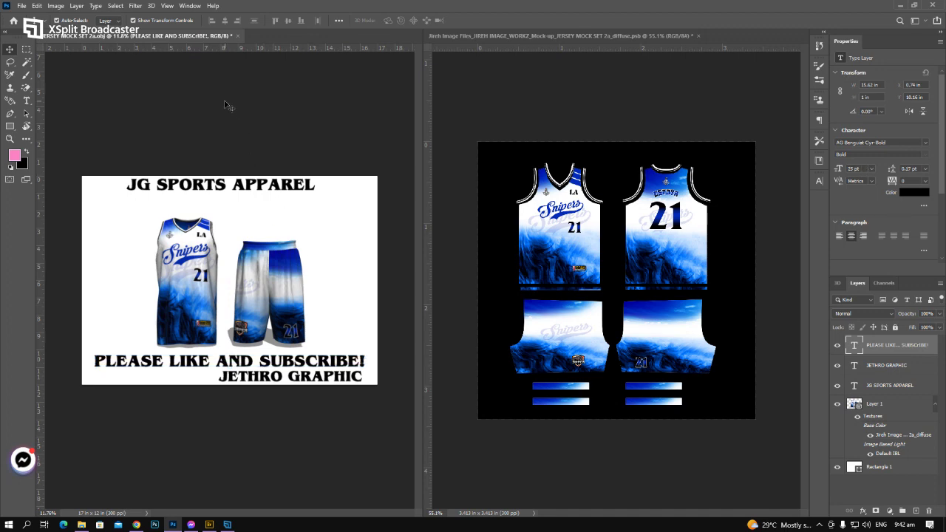
pyautogui.scroll(1, 259, 233)
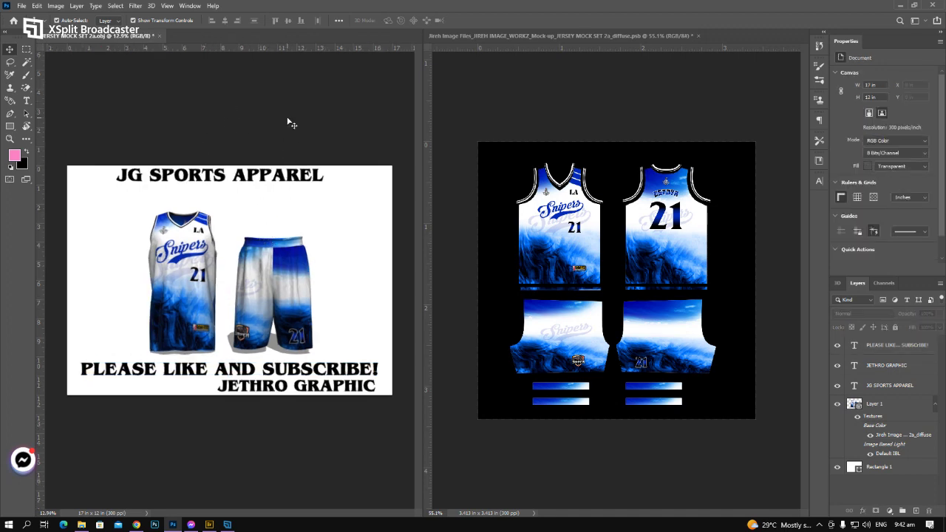
pyautogui.scroll(1, 226, 196)
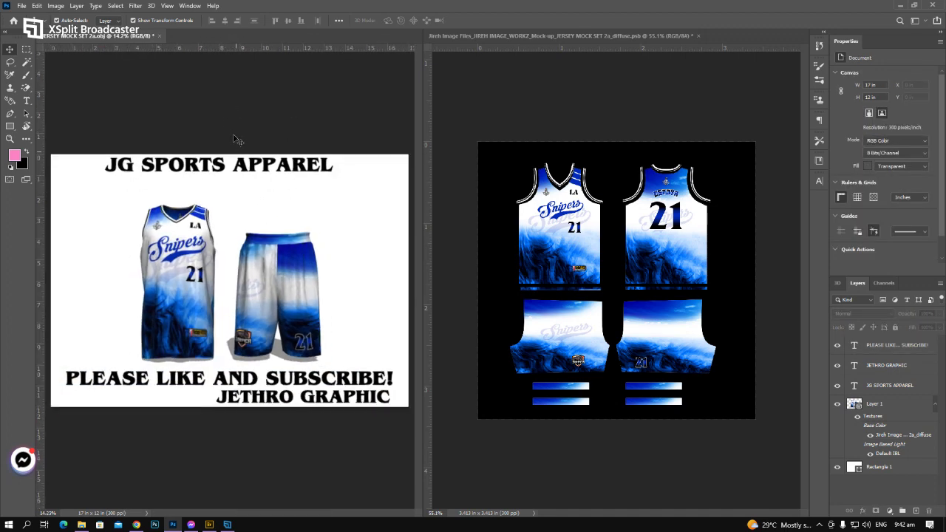
pyautogui.scroll(1, 235, 139)
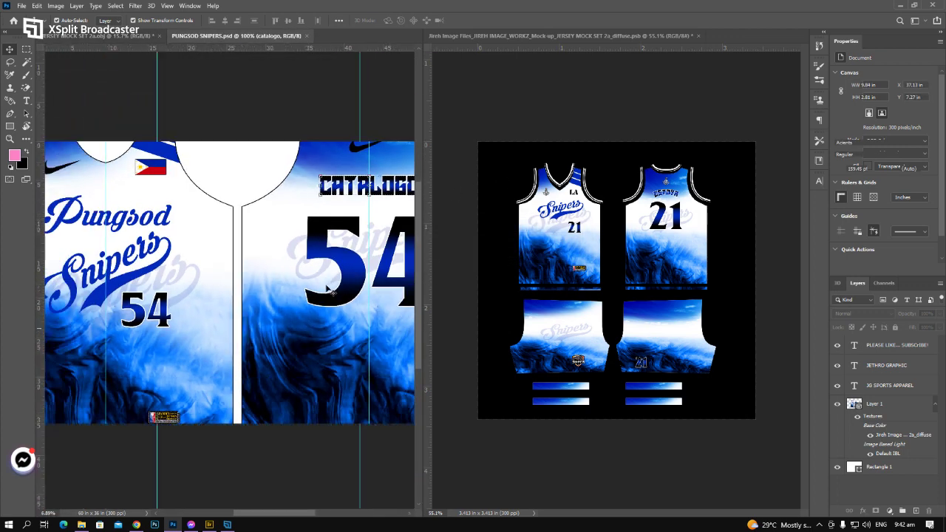
# Hide the Snipers wordmark and its faded copy on the jersey front in the diffuse texture
pyautogui.click(562, 248)
pyautogui.scroll(5, 562, 248)
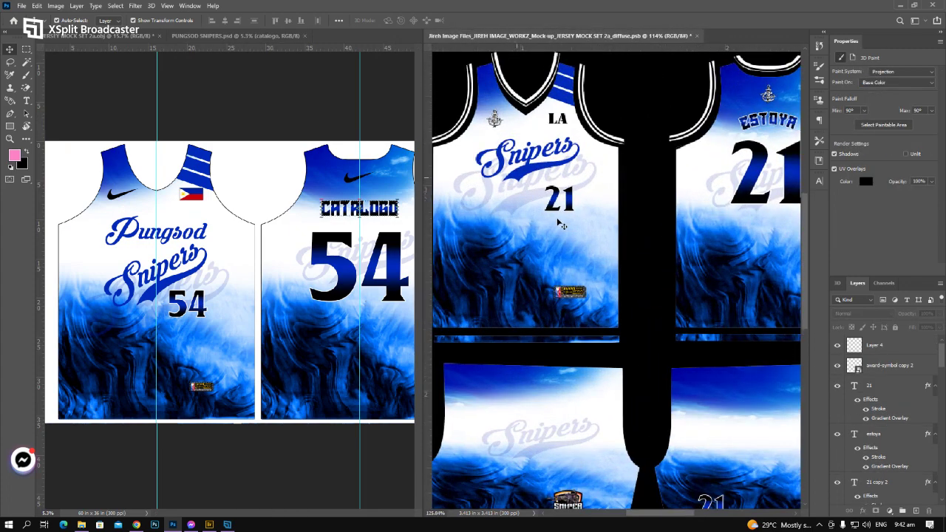
pyautogui.click(529, 215)
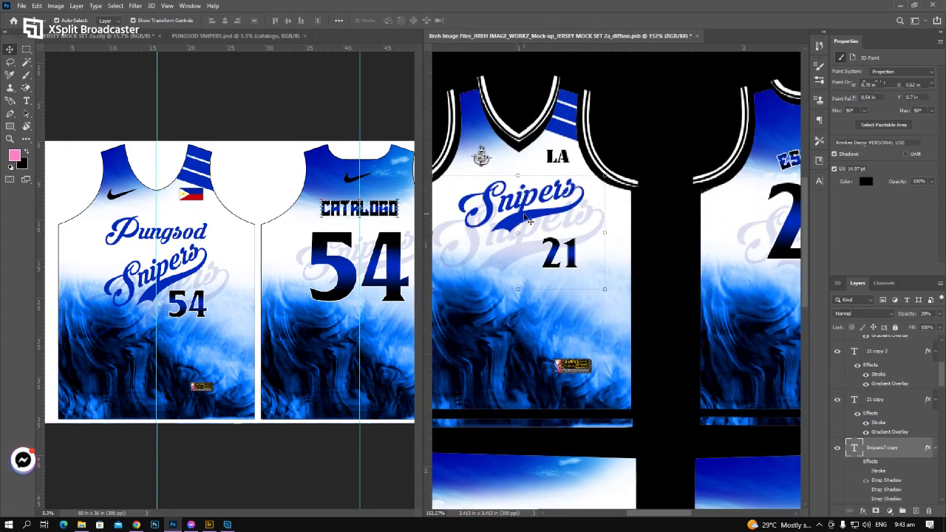
pyautogui.click(837, 448)
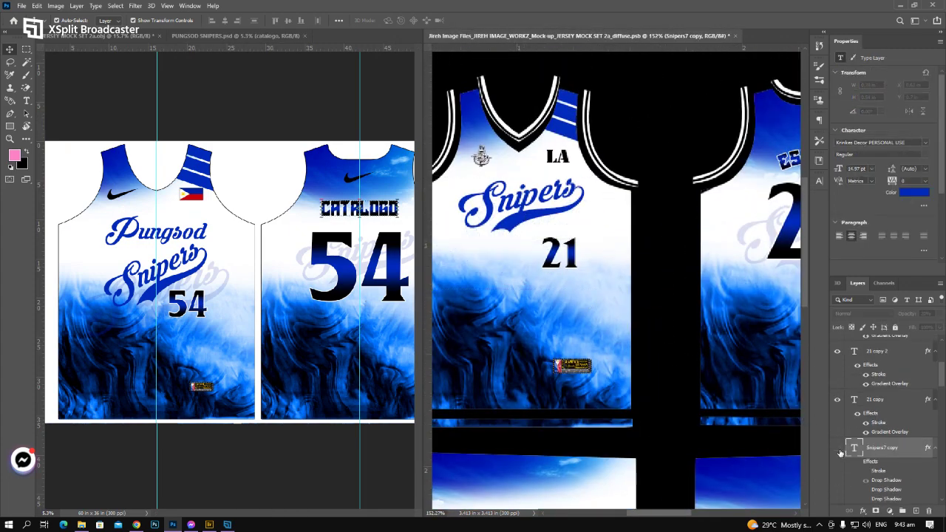
pyautogui.click(575, 267)
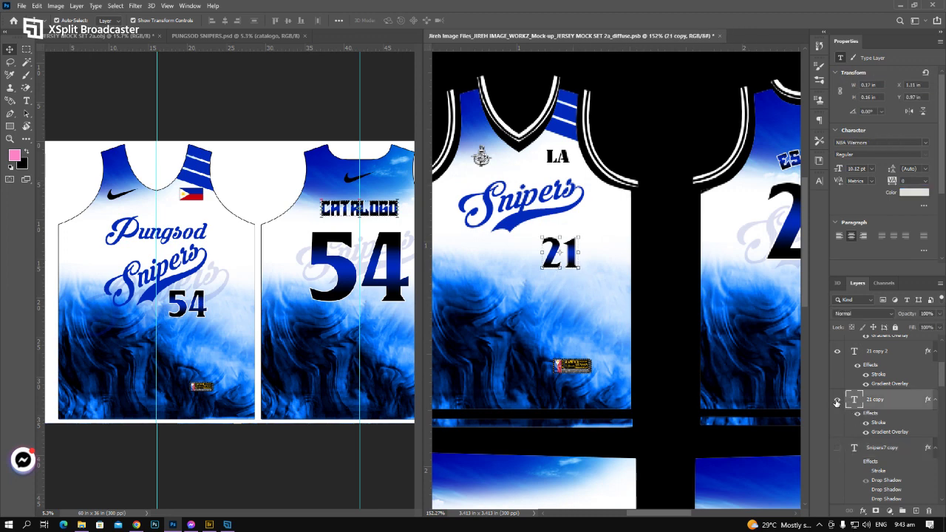
pyautogui.click(522, 215)
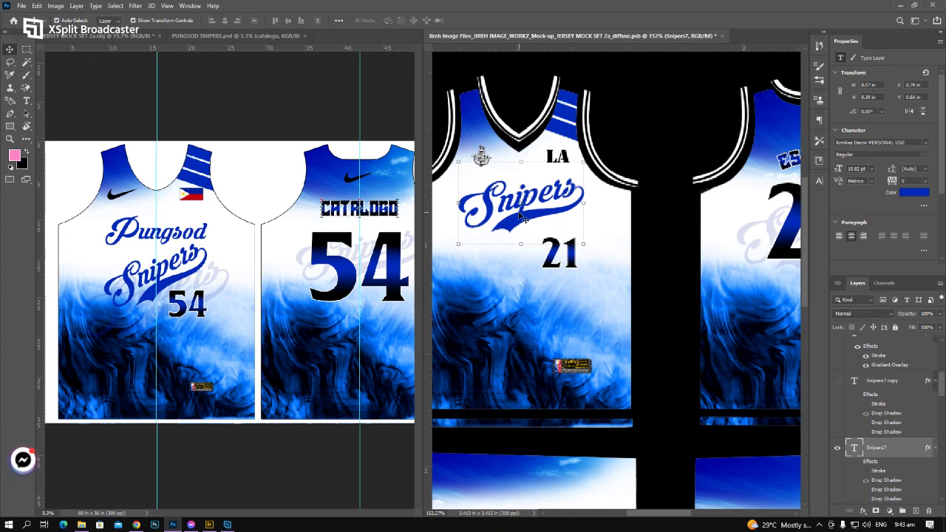
pyautogui.click(838, 448)
# Hide the chest emblem and the LA text on the jersey front in the diffuse texture
pyautogui.scroll(-2, 495, 302)
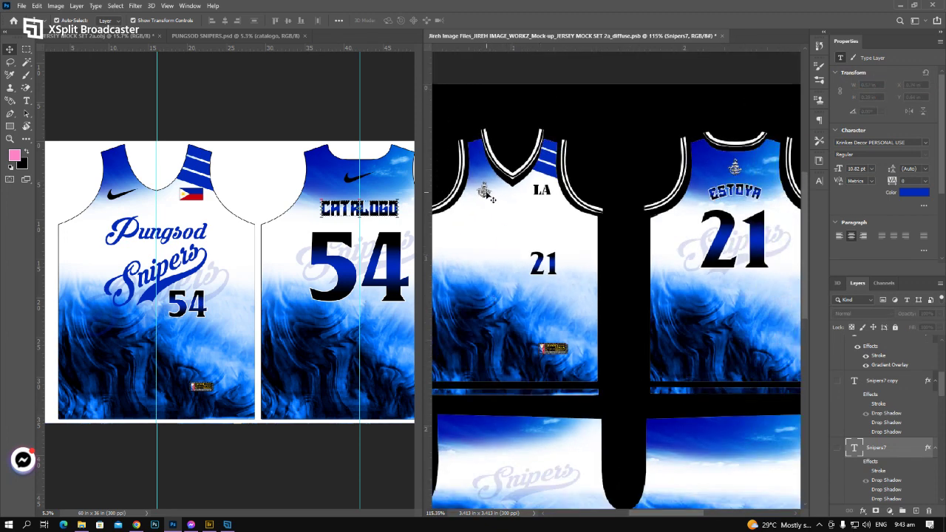
pyautogui.click(485, 192)
pyautogui.click(837, 493)
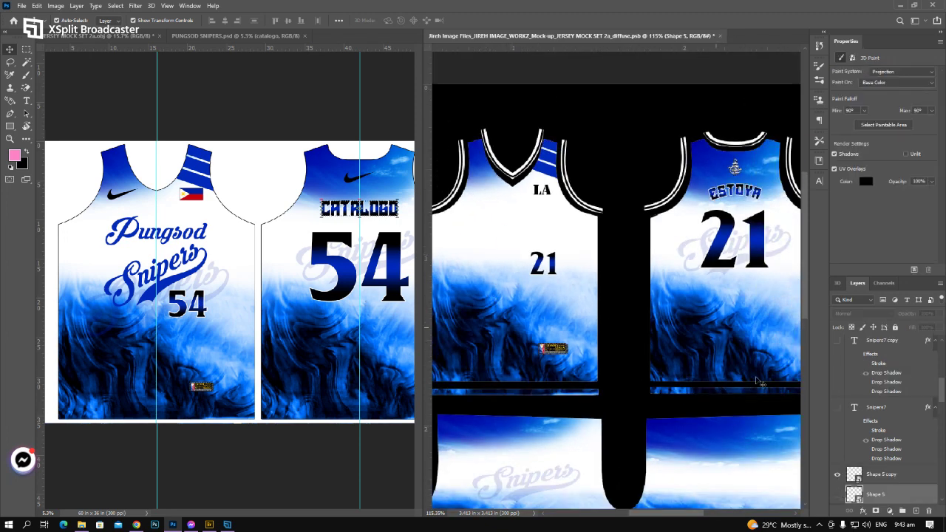
pyautogui.click(554, 200)
pyautogui.scroll(-2, 596, 268)
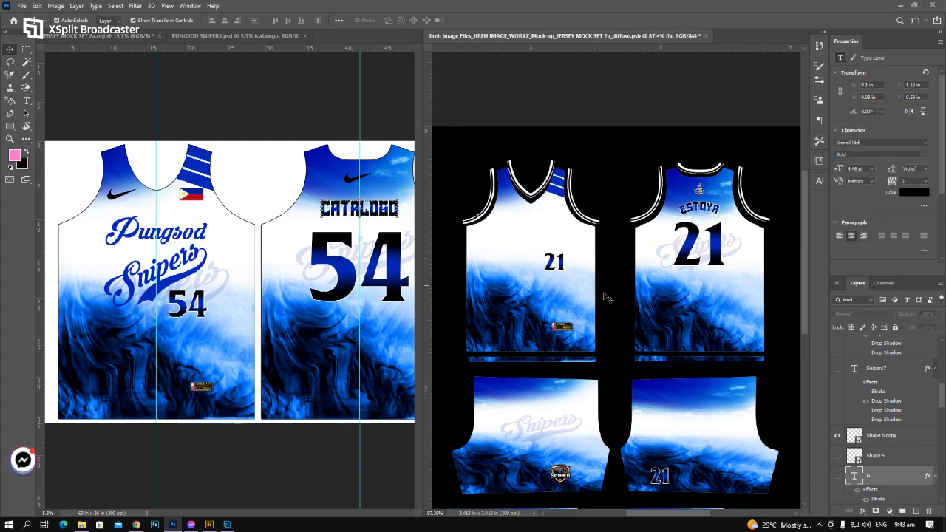
# Hide the player name and the emblem above it on the jersey back in the diffuse texture
pyautogui.click(699, 209)
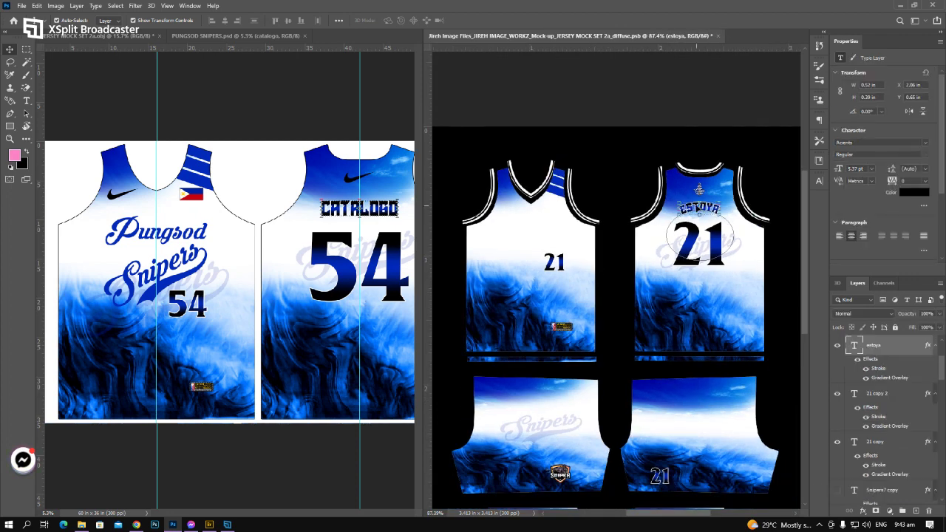
pyautogui.click(837, 346)
pyautogui.click(699, 192)
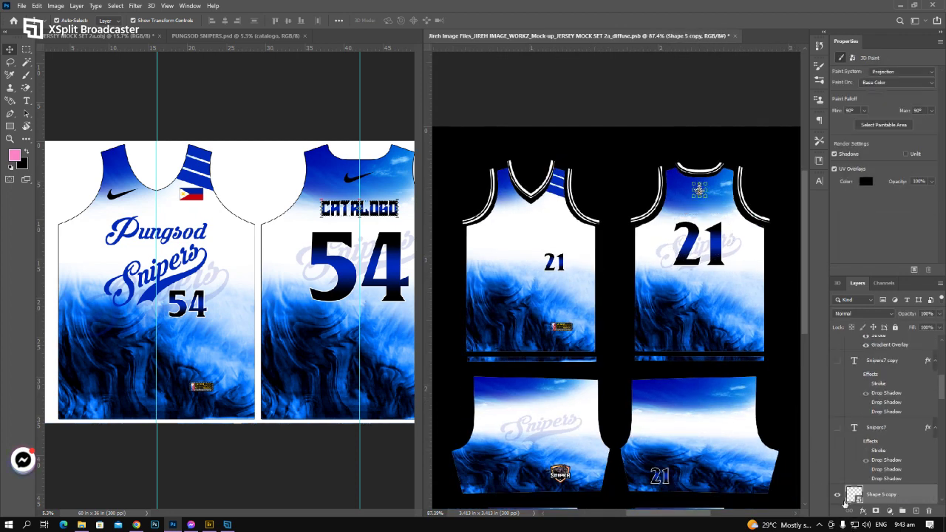
# Save the diffuse texture with its hidden design elements to update the 3D jersey mockup
pyautogui.click(249, 91)
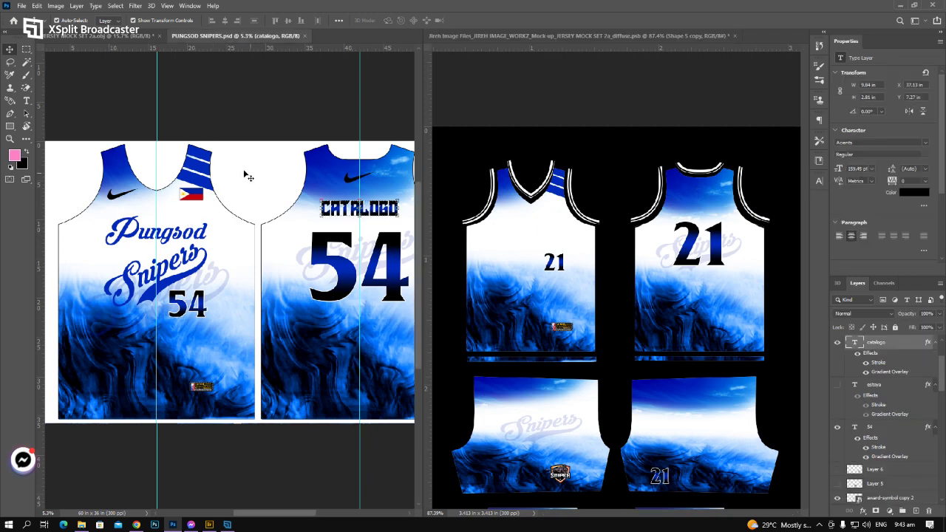
pyautogui.scroll(1, 266, 173)
pyautogui.click(111, 35)
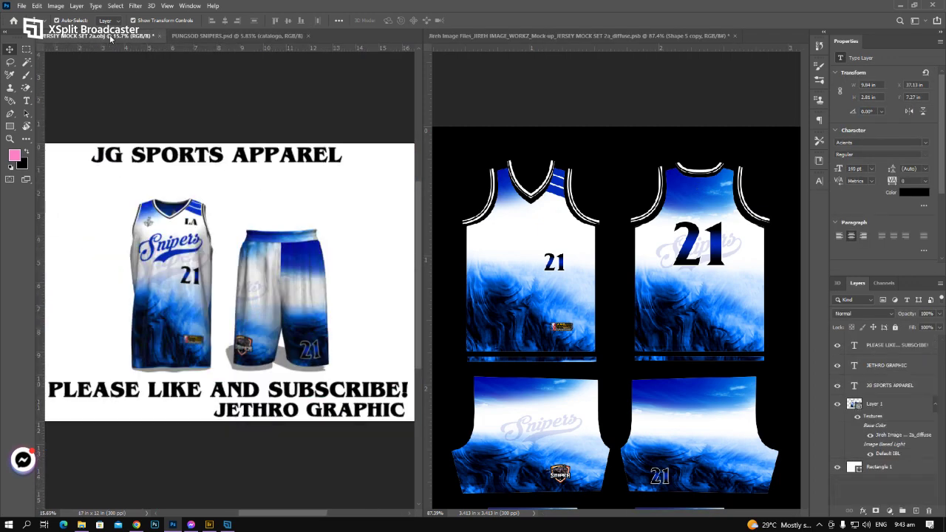
pyautogui.scroll(1, 285, 359)
pyautogui.click(616, 179)
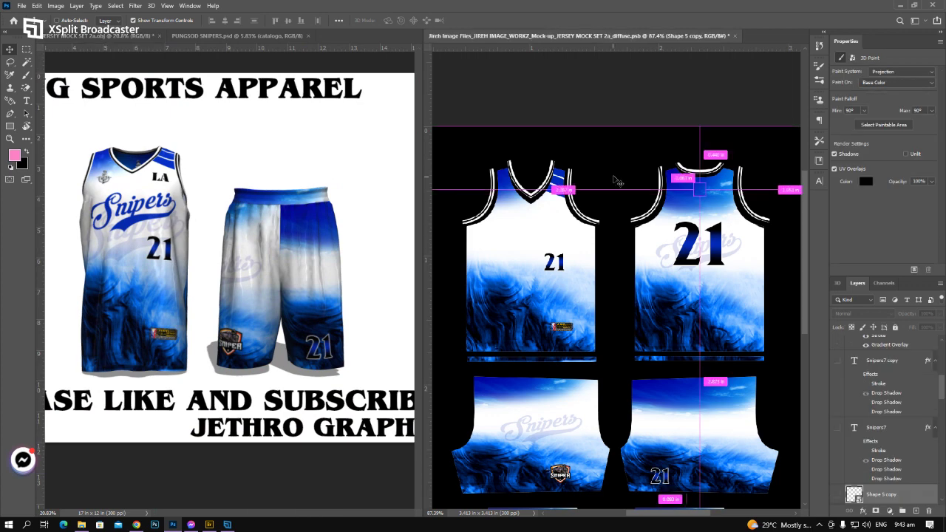
pyautogui.hotkey('ctrl', 's')
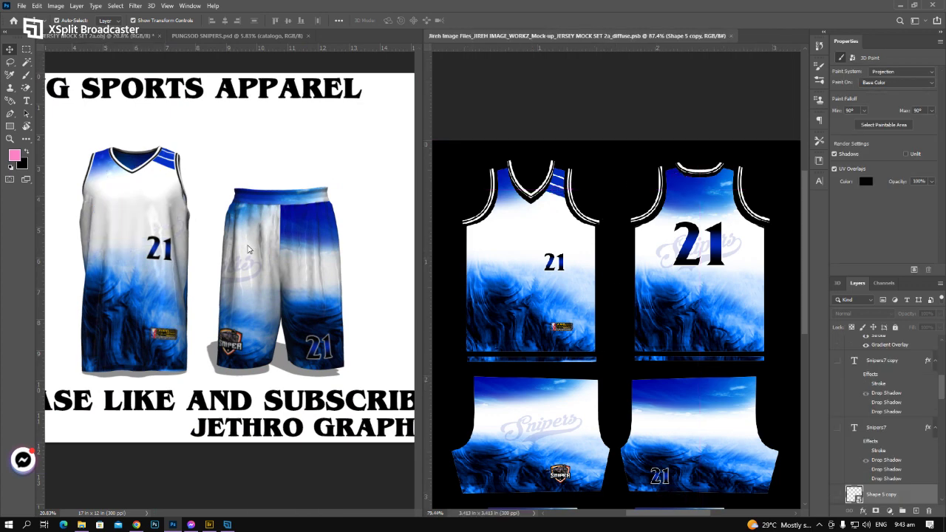
pyautogui.hotkey('ctrl', '0')
# Add an infinite light to illuminate the back of the 3D uniform and return the model to a front view
pyautogui.click(376, 243)
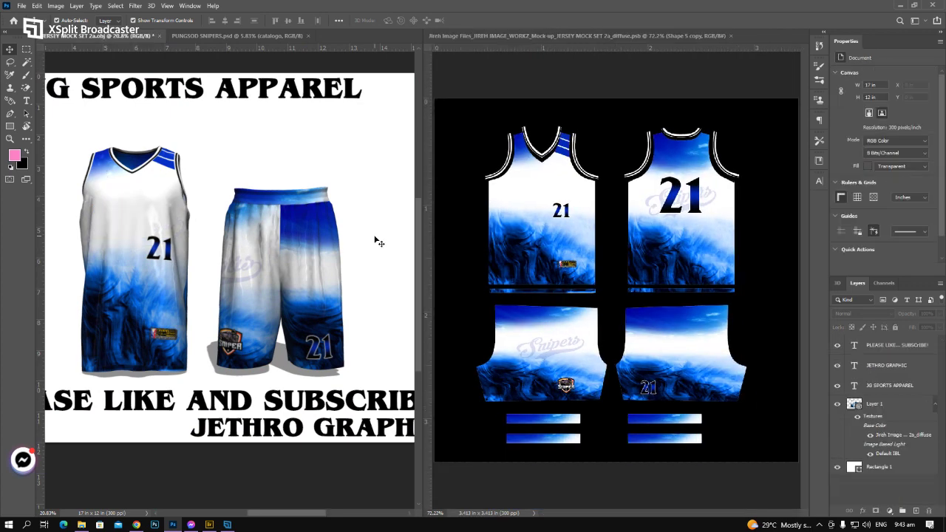
pyautogui.click(315, 183)
pyautogui.moveTo(359, 210); pyautogui.dragTo(126, 233)
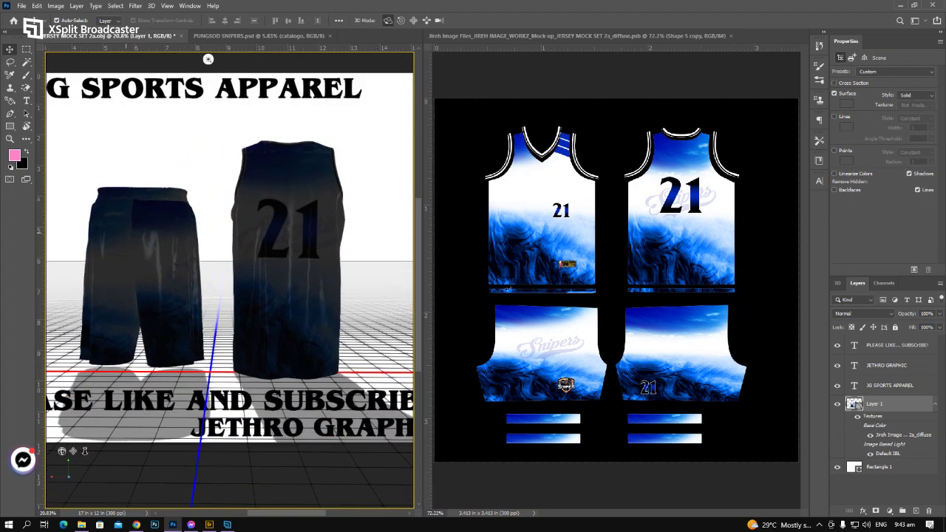
pyautogui.click(837, 283)
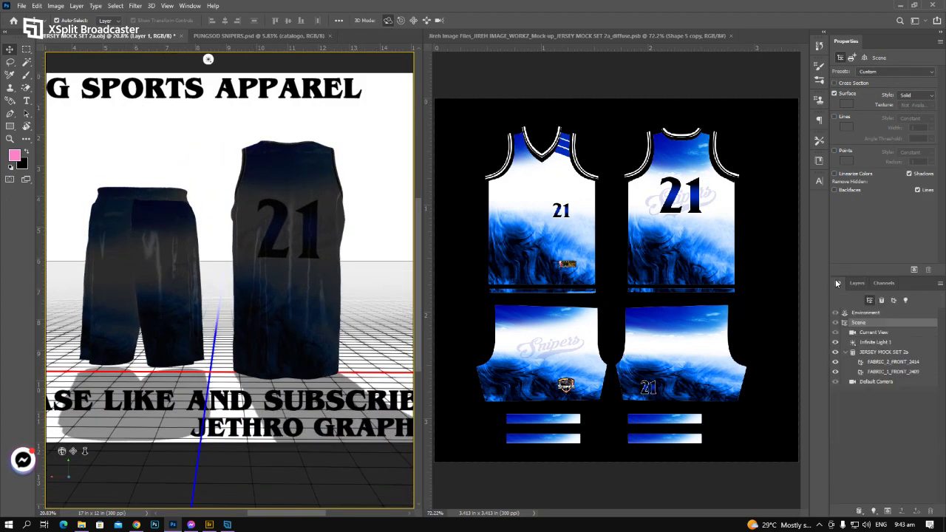
pyautogui.click(873, 511)
pyautogui.click(898, 510)
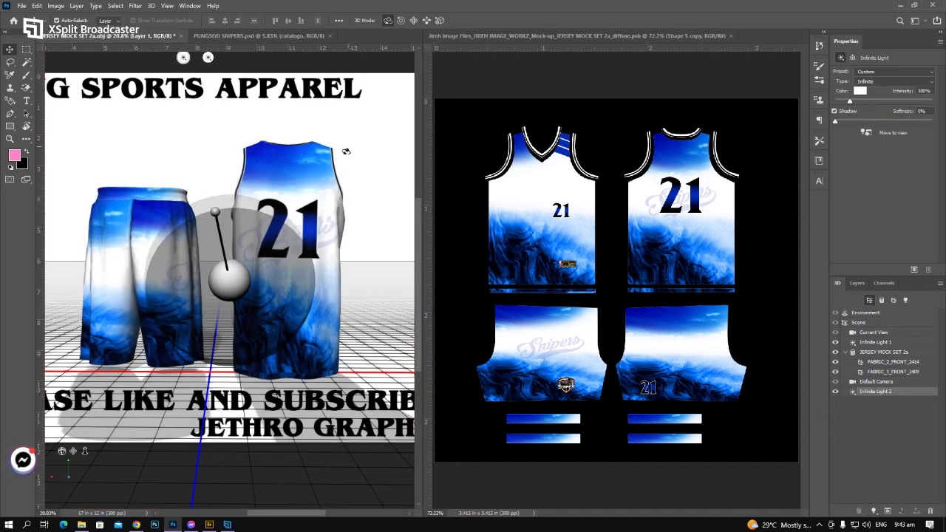
pyautogui.moveTo(346, 151); pyautogui.dragTo(97, 188)
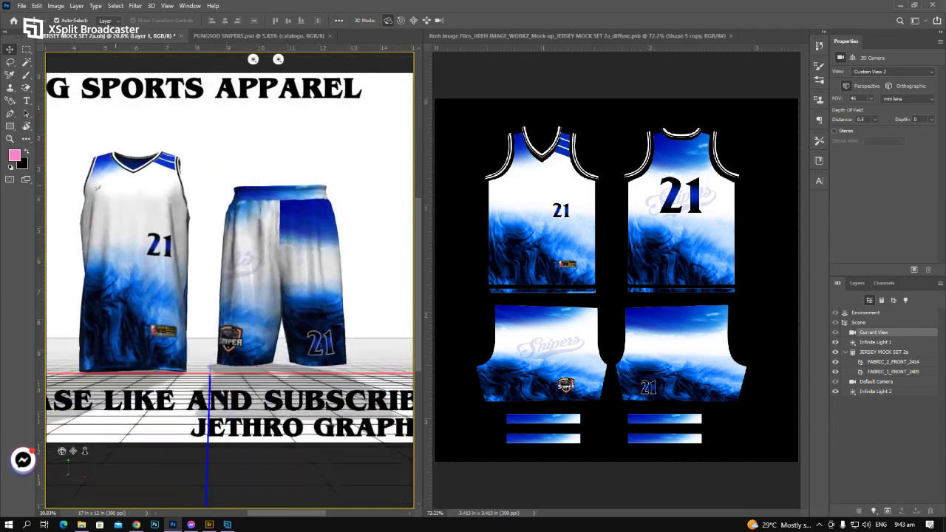
# Change the front jersey number in the diffuse texture to 54, with PUNGSOD SNIPERS.psd shown alongside as reference
pyautogui.click(566, 218)
pyautogui.scroll(1, 565, 218)
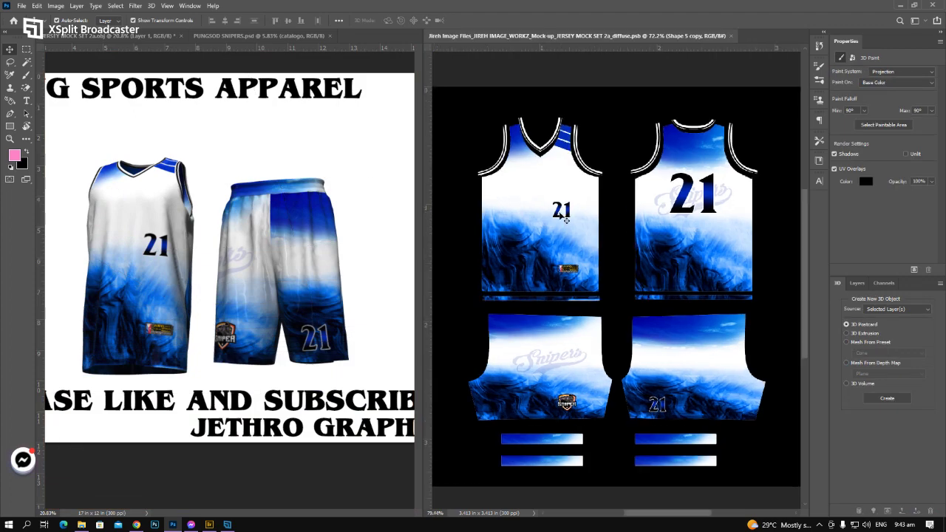
pyautogui.scroll(4, 565, 218)
pyautogui.click(251, 36)
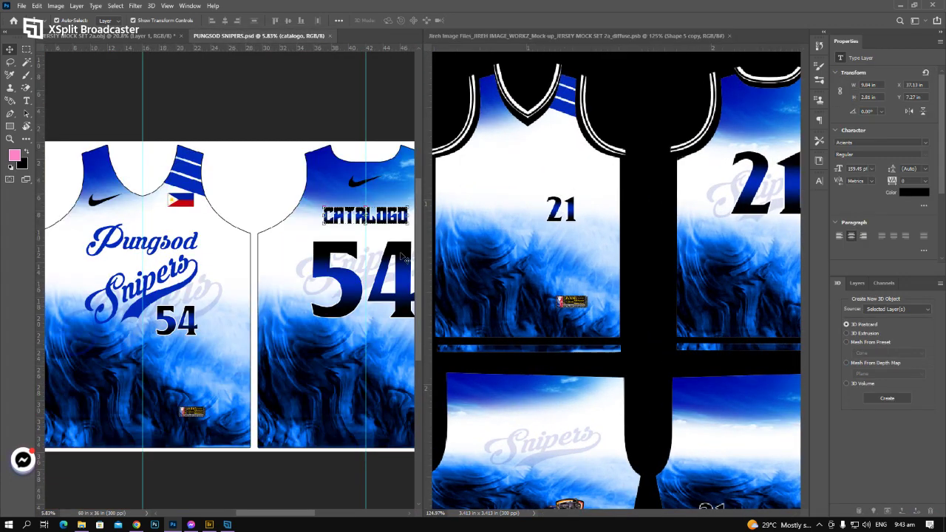
pyautogui.click(565, 213)
pyautogui.press('t')
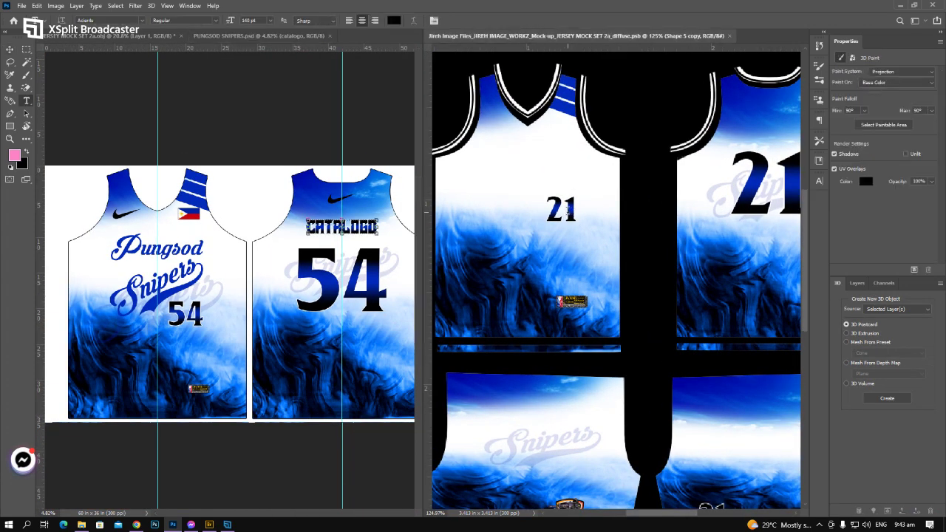
pyautogui.click(856, 283)
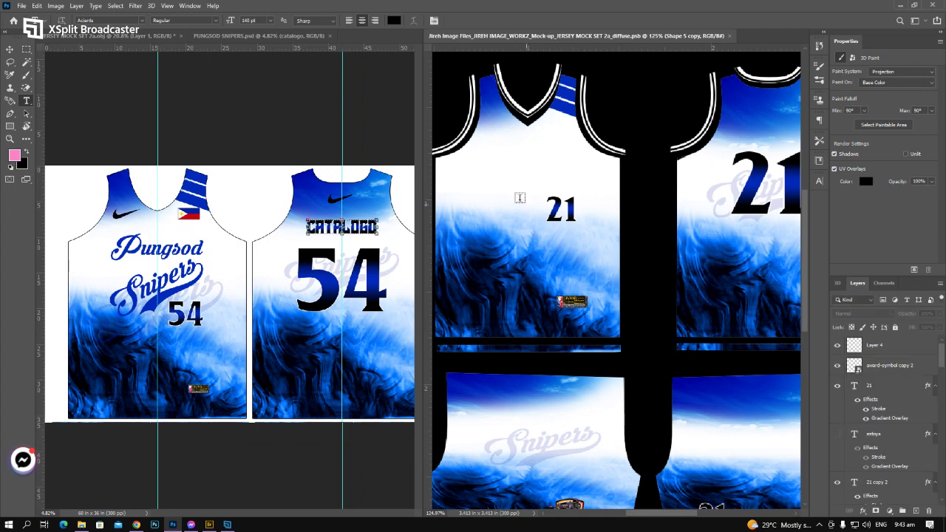
pyautogui.doubleClick(563, 212)
pyautogui.write('54')
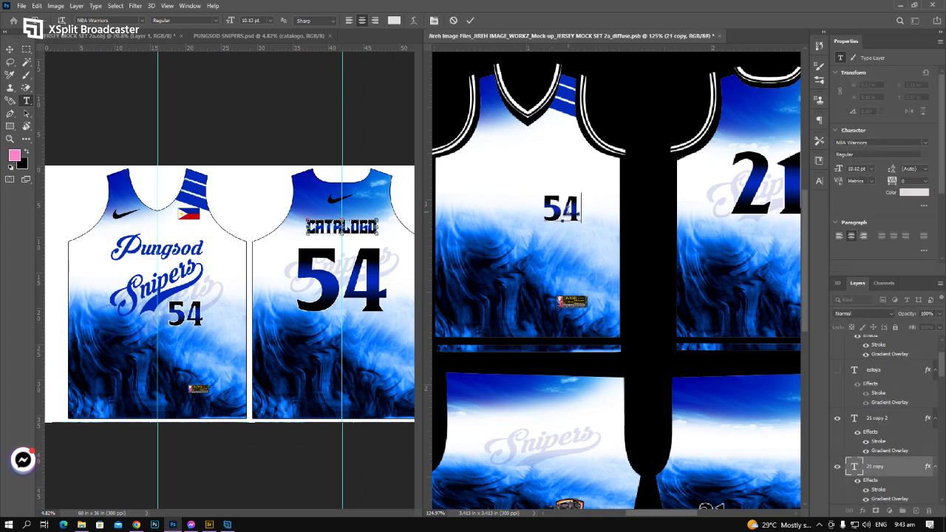
# Change both the large jersey back number and the shorts number in the diffuse texture to 54
pyautogui.doubleClick(761, 182)
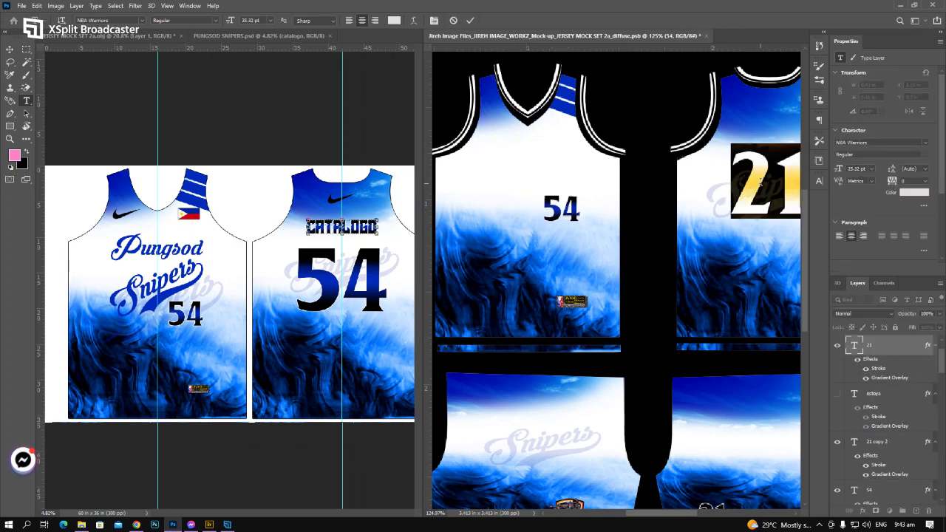
pyautogui.write('54')
pyautogui.hotkey('ctrl', 'Return')
pyautogui.scroll(-2, 544, 424)
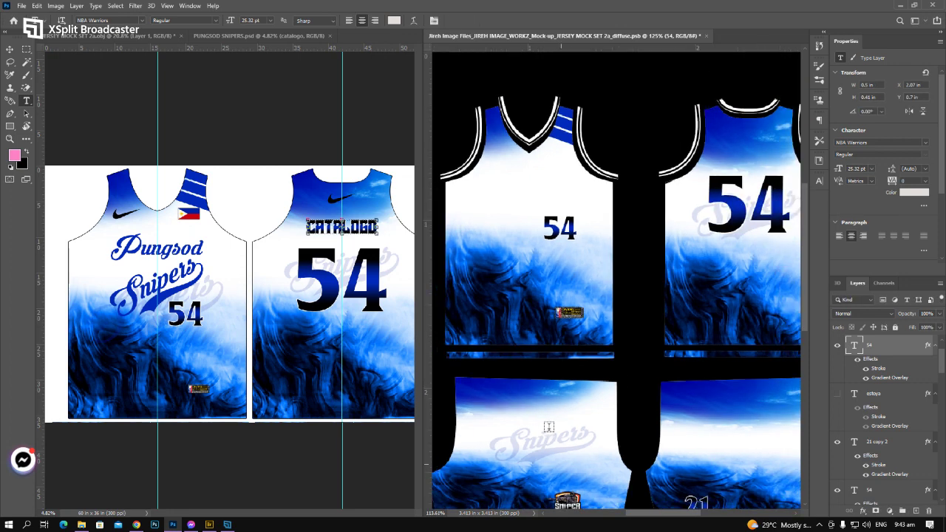
pyautogui.doubleClick(684, 500)
pyautogui.write('54')
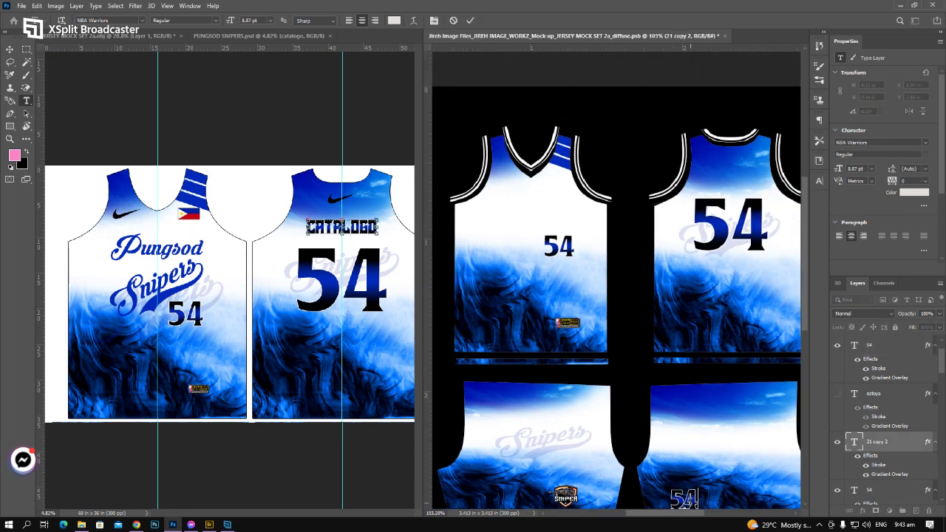
pyautogui.hotkey('ctrl', 'Return')
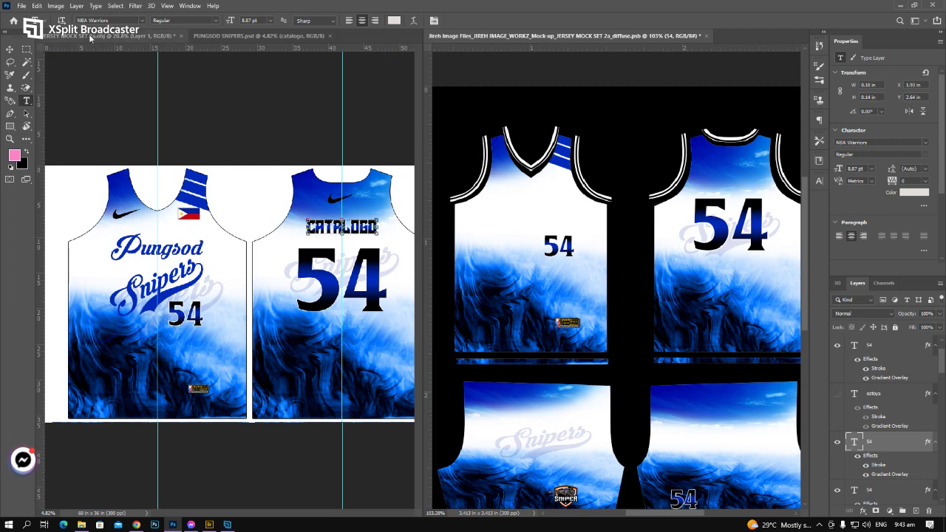
# Save the diffuse texture to apply the new 54 numbers to the 3D mockup and view the whole uniform
pyautogui.click(118, 35)
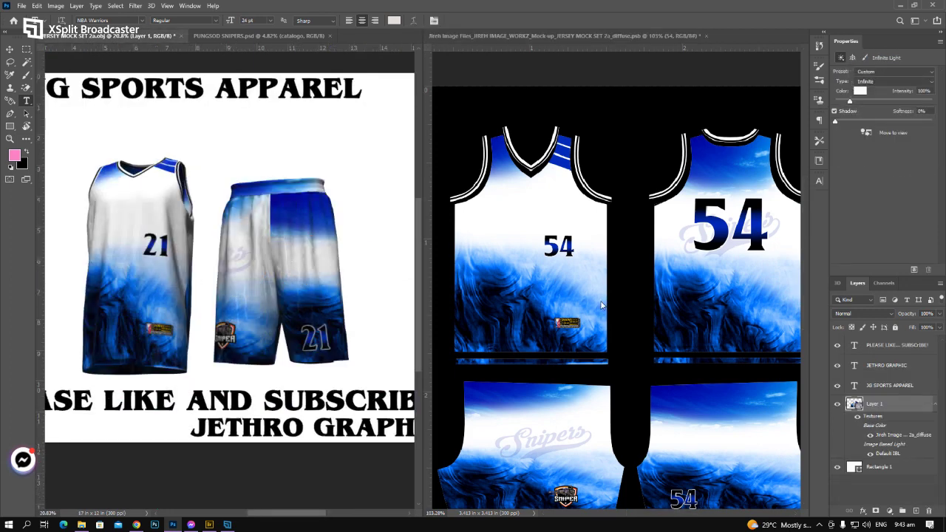
pyautogui.click(515, 151)
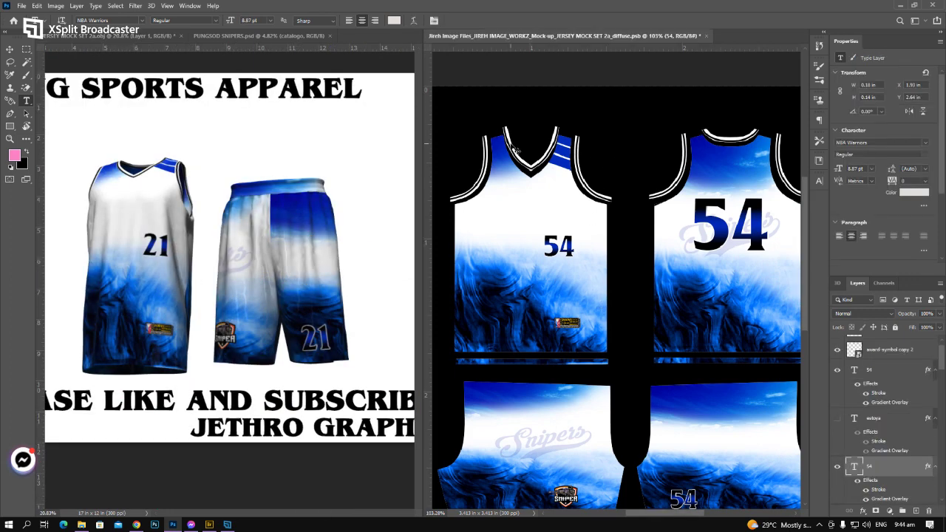
pyautogui.hotkey('ctrl', 's')
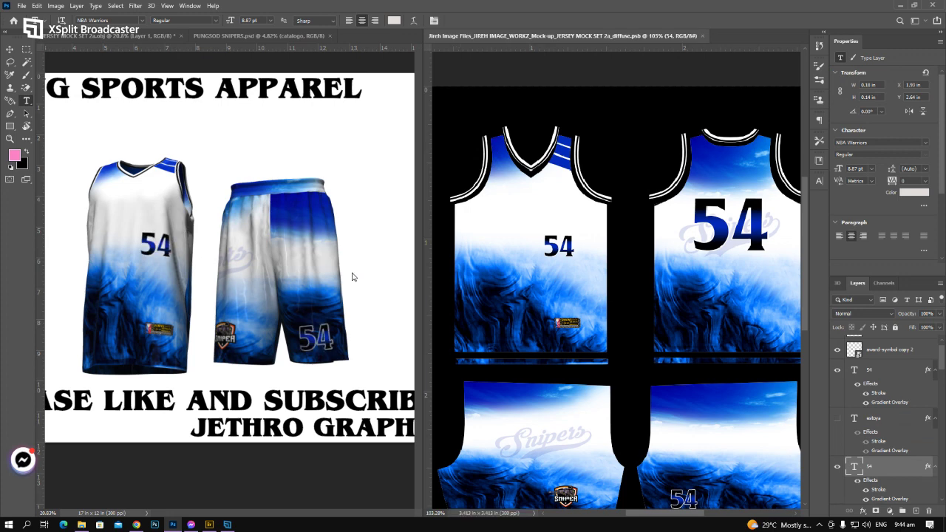
pyautogui.click(367, 268)
pyautogui.scroll(-2, 350, 266)
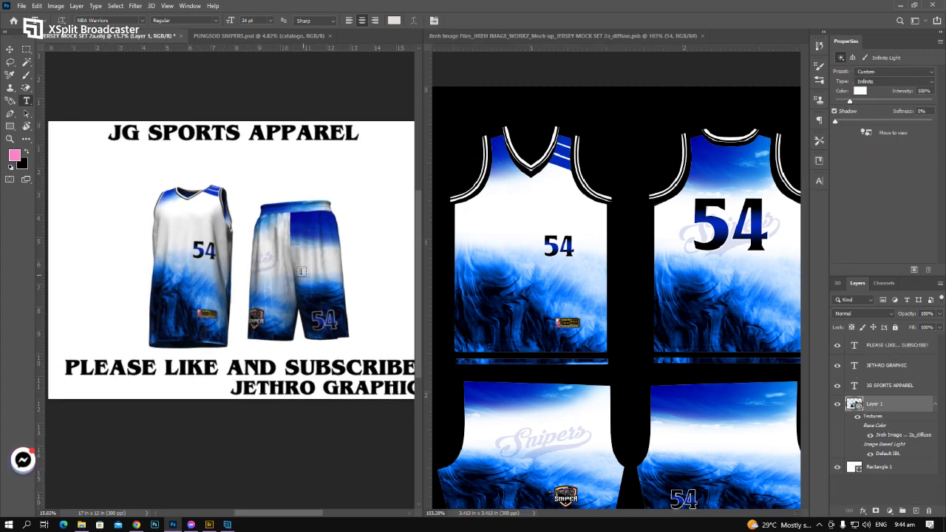
# Rotate the selected infinite light to change how it illuminates the 3D jersey and shorts
pyautogui.press('v')
pyautogui.moveTo(302, 176); pyautogui.dragTo(205, 150)
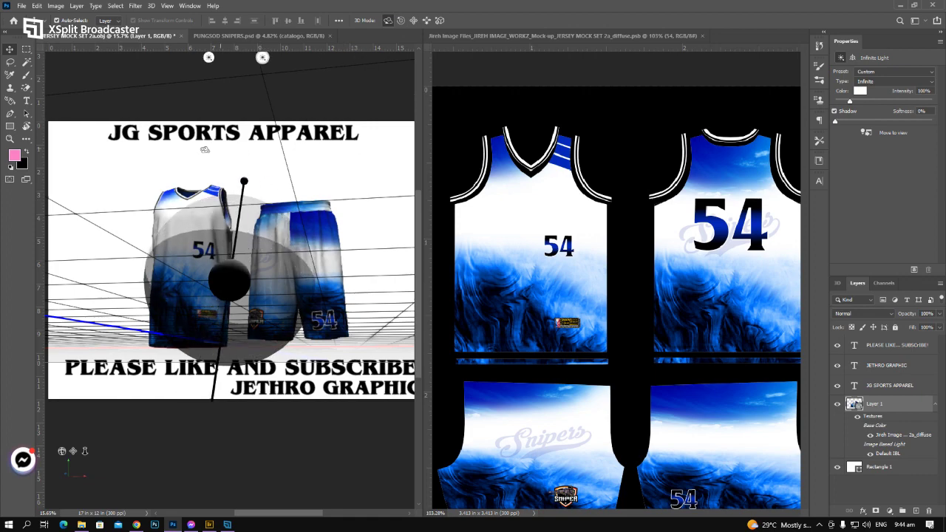
pyautogui.click(360, 175)
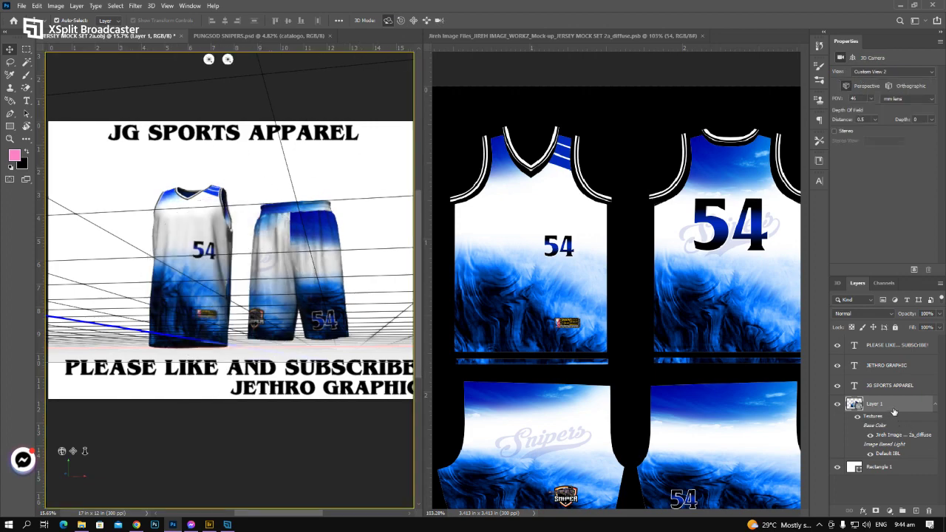
# Orbit the 3D camera to a near-frontal view of the jersey and shorts with the whole mockup canvas in view
pyautogui.moveTo(318, 244); pyautogui.dragTo(371, 230)
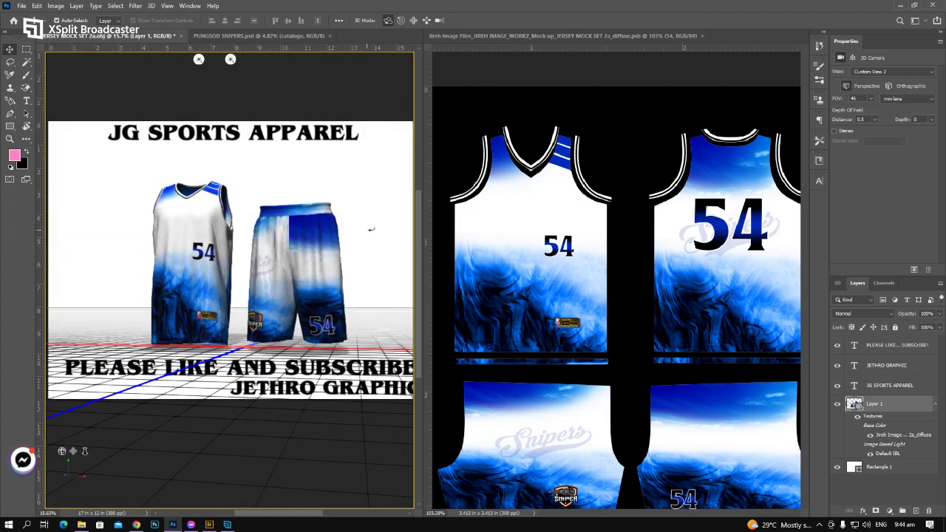
pyautogui.scroll(2, 371, 229)
pyautogui.scroll(-2, 287, 220)
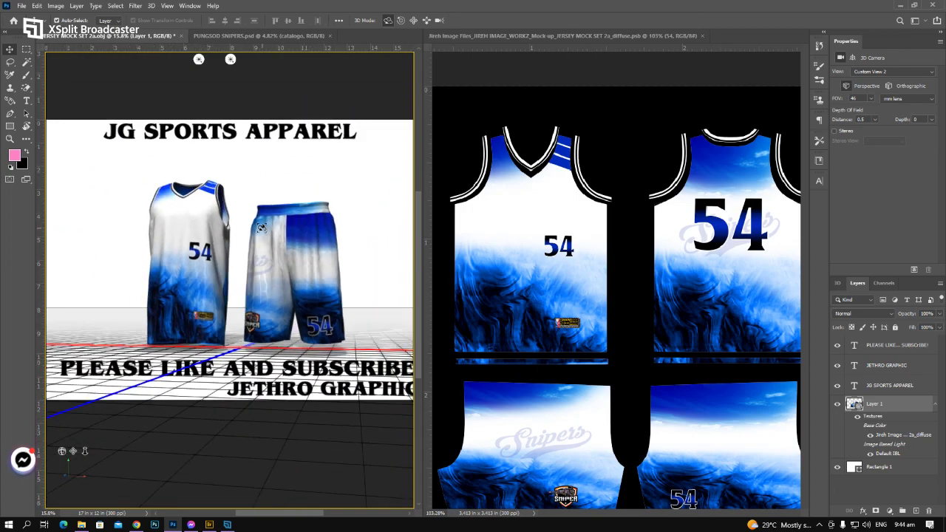
pyautogui.moveTo(261, 226); pyautogui.dragTo(239, 216)
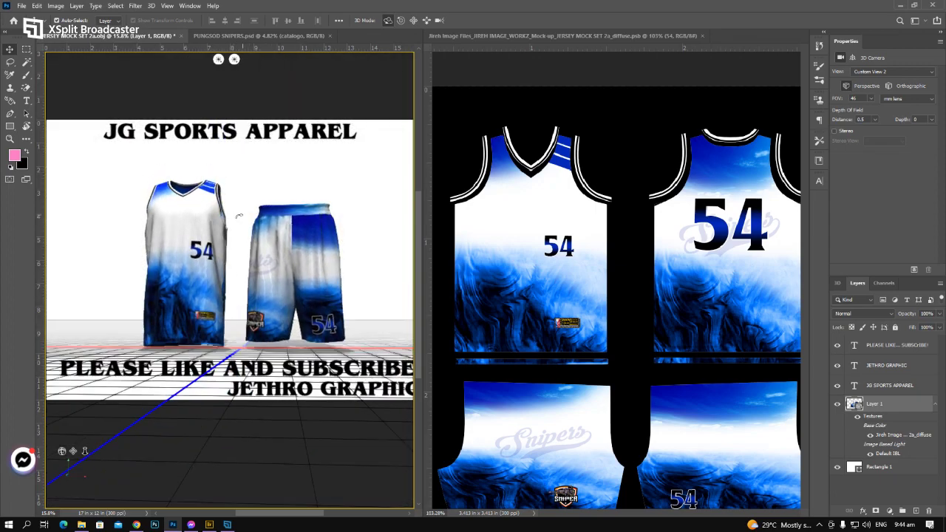
pyautogui.scroll(-1, 239, 222)
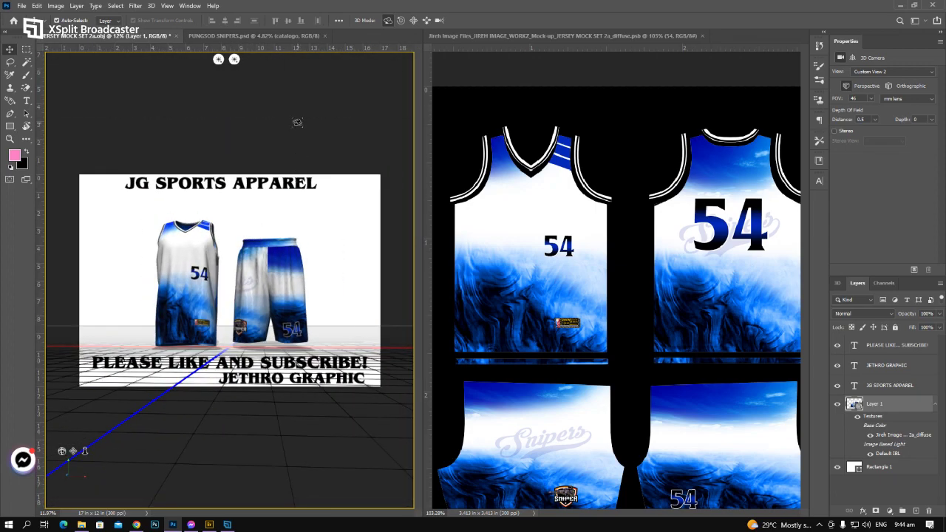
# Switch to PUNGSOD SNIPERS.psd and select the Pungsod text together with the Snipers lettering on the front jersey
pyautogui.click(615, 90)
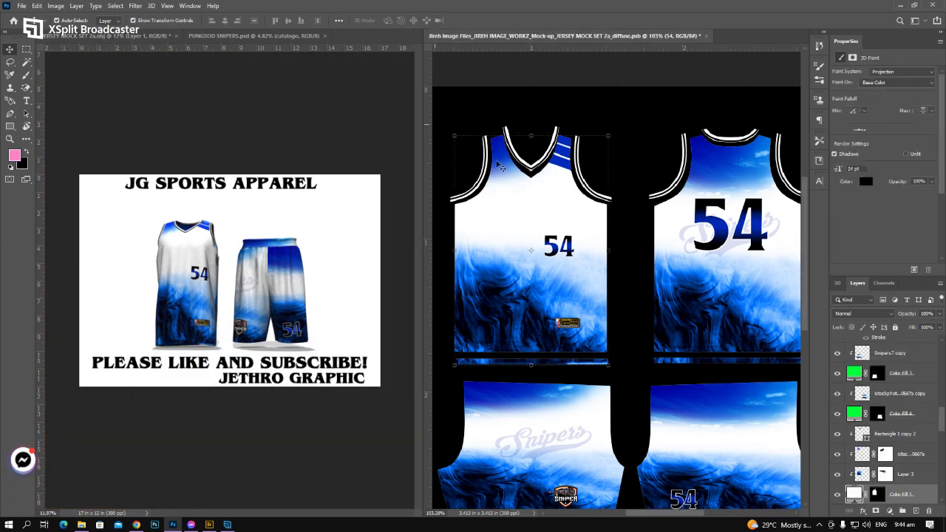
pyautogui.click(258, 36)
pyautogui.scroll(1, 99, 231)
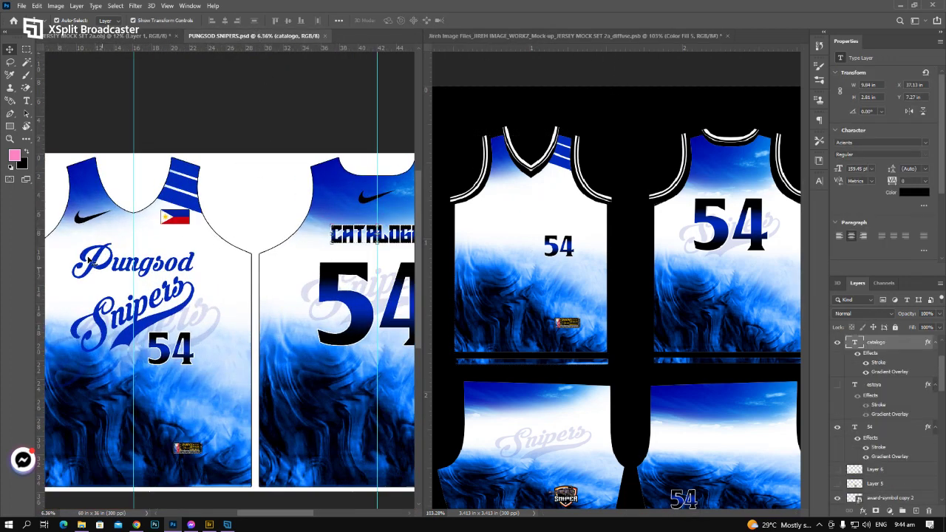
pyautogui.click(194, 277)
pyautogui.scroll(2, 193, 277)
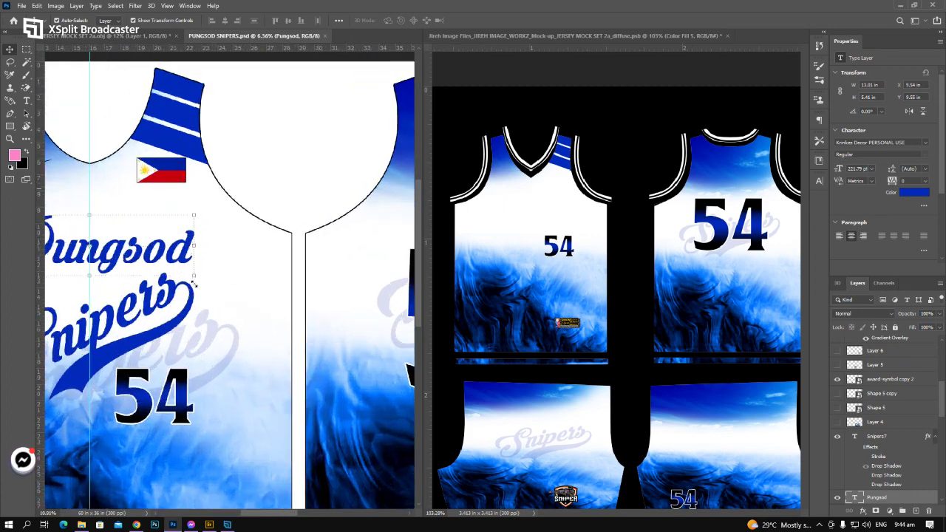
pyautogui.moveTo(213, 273); pyautogui.dragTo(361, 249)
pyautogui.click(276, 325)
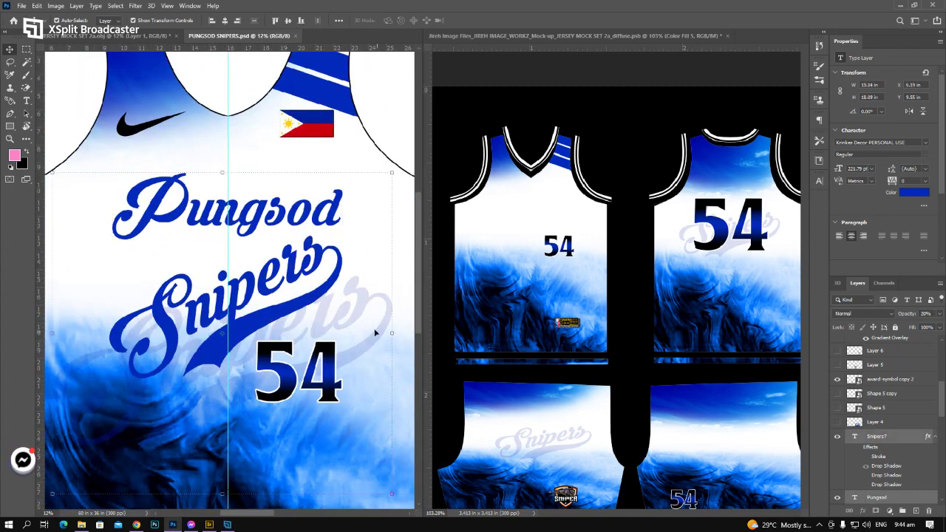
pyautogui.keyDown('shift'); pyautogui.click(362, 351); pyautogui.keyUp('shift')
pyautogui.scroll(-1, 544, 370)
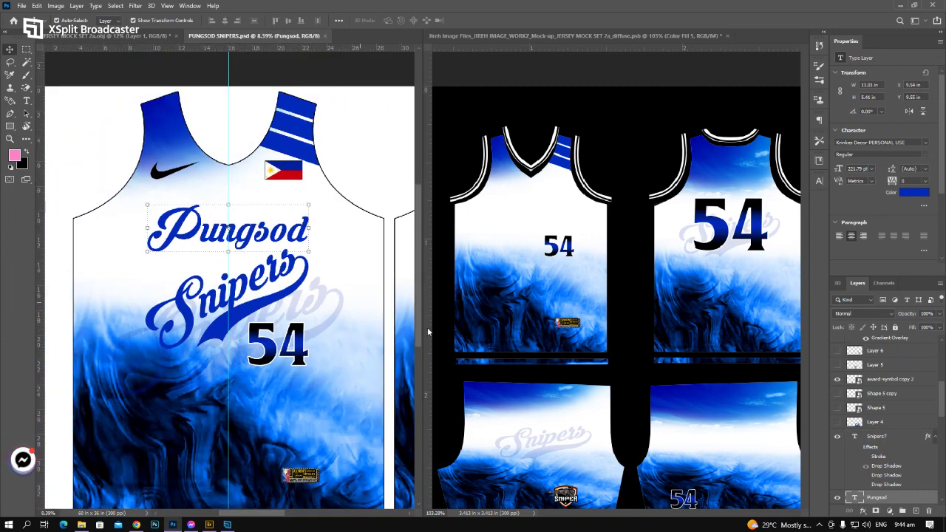
pyautogui.keyDown('shift'); pyautogui.click(262, 306); pyautogui.keyUp('shift')
# Reselect the faded Snipers lettering on the front jersey and add the Pungsod text to the selection
pyautogui.scroll(-3, 928, 413)
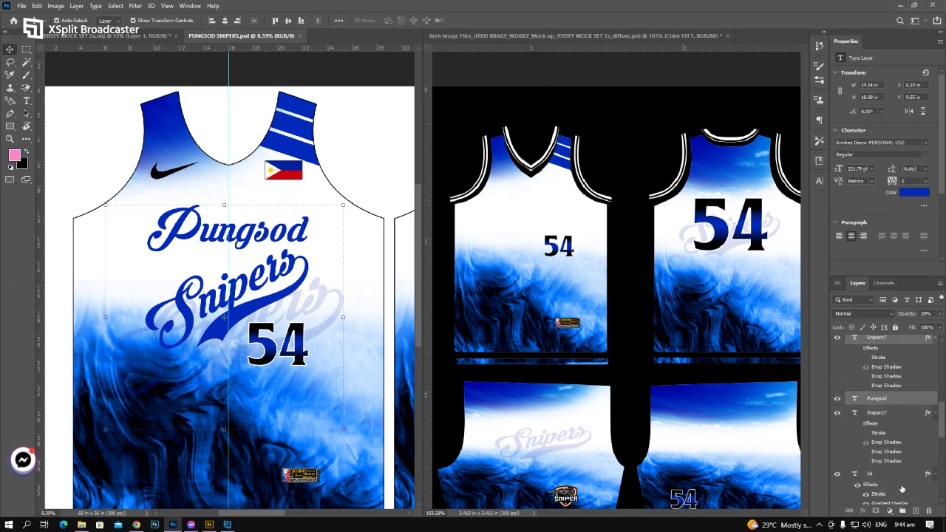
pyautogui.scroll(-2, 901, 490)
pyautogui.scroll(-1, 917, 473)
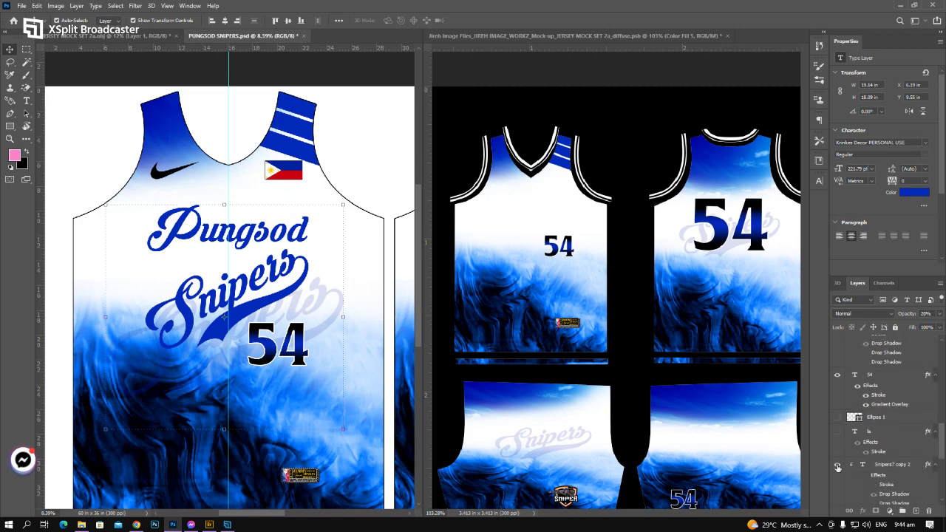
pyautogui.click(319, 334)
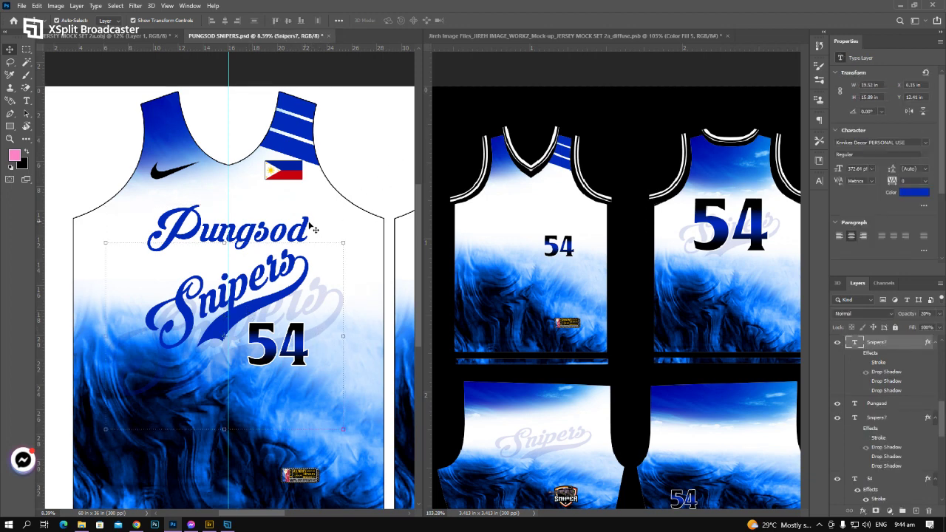
pyautogui.keyDown('shift'); pyautogui.click(187, 223); pyautogui.keyUp('shift')
pyautogui.moveTo(367, 364); pyautogui.dragTo(379, 273)
pyautogui.hotkey('ctrl', 'z')
pyautogui.keyDown('ctrl'); pyautogui.keyDown('shift'); pyautogui.click(285, 317); pyautogui.keyUp('shift'); pyautogui.keyUp('ctrl')
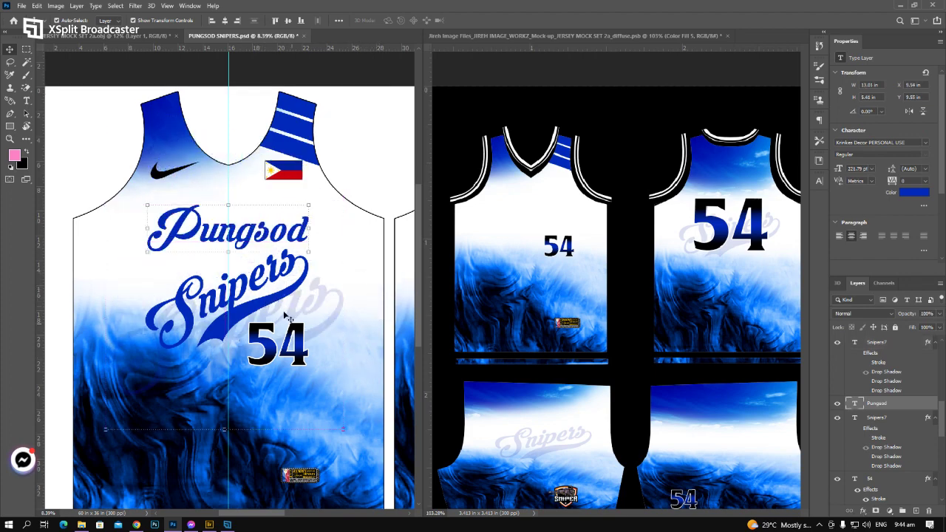
pyautogui.scroll(1, 314, 334)
pyautogui.scroll(1, 340, 318)
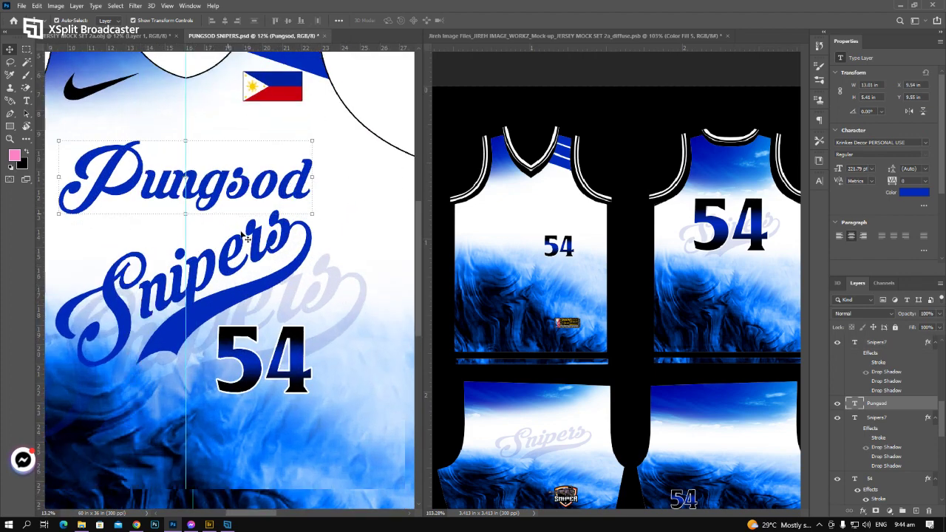
pyautogui.scroll(-1, 270, 385)
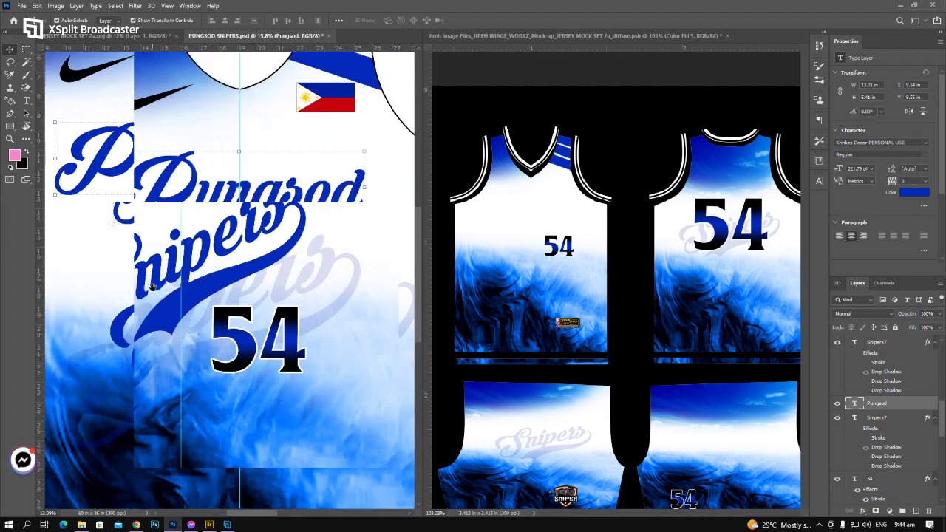
pyautogui.keyDown('shift'); pyautogui.click(319, 319); pyautogui.keyUp('shift')
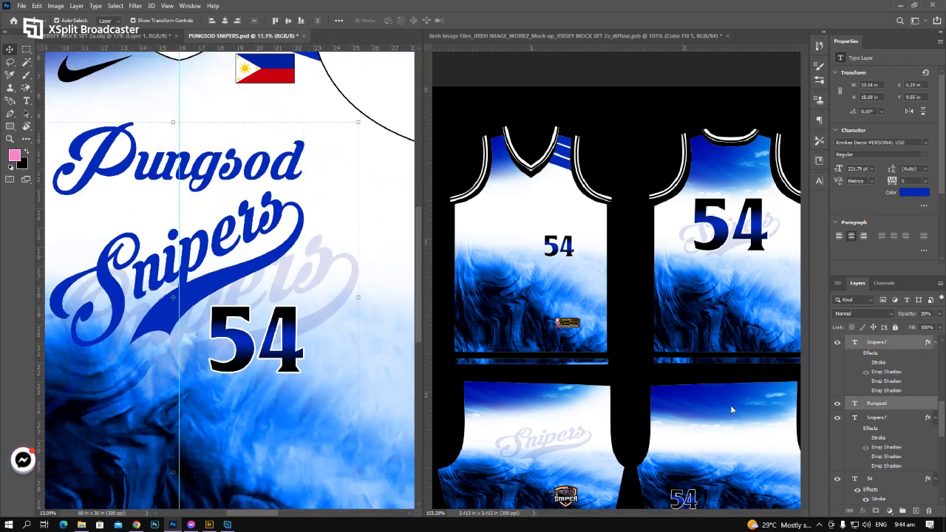
# Examine the layer stack of PUNGSOD SNIPERS.psd to locate the layers that make up the front jersey design
pyautogui.scroll(-2, 899, 449)
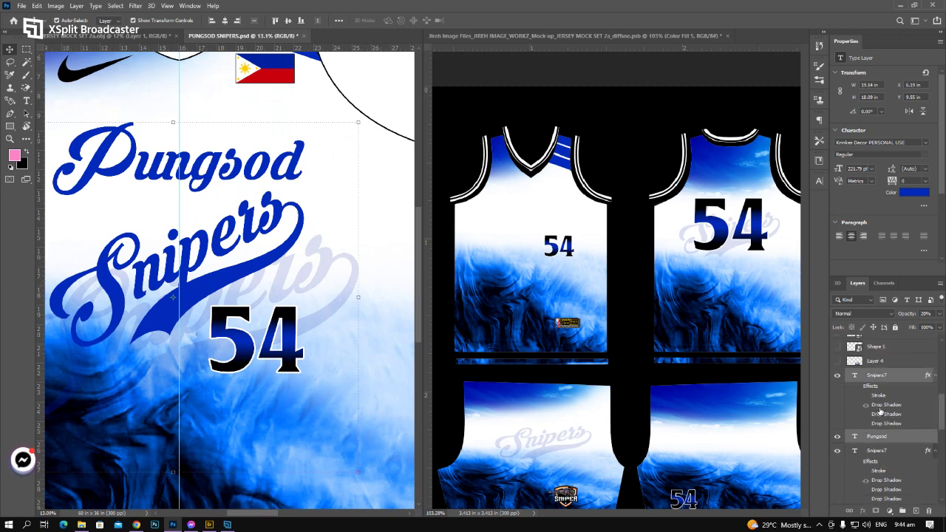
pyautogui.scroll(-2, 880, 414)
pyautogui.scroll(-4, 880, 414)
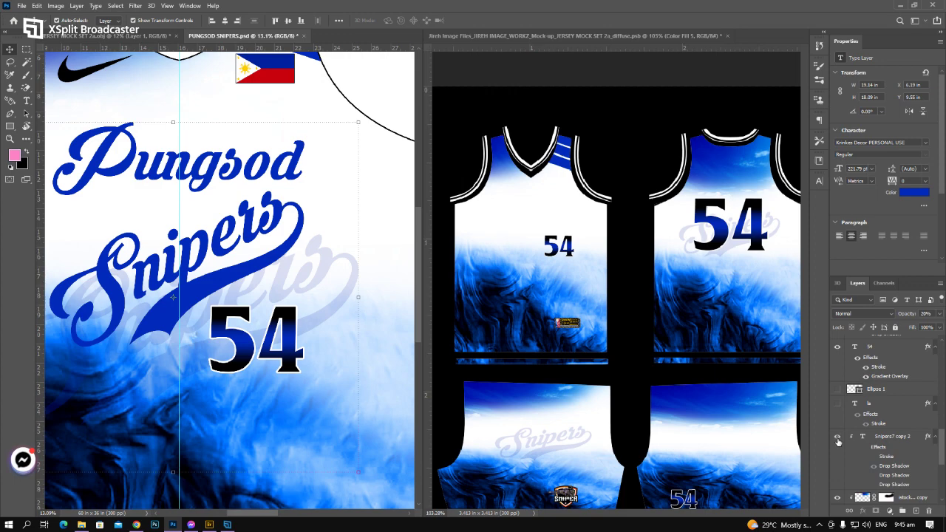
pyautogui.scroll(-8, 875, 425)
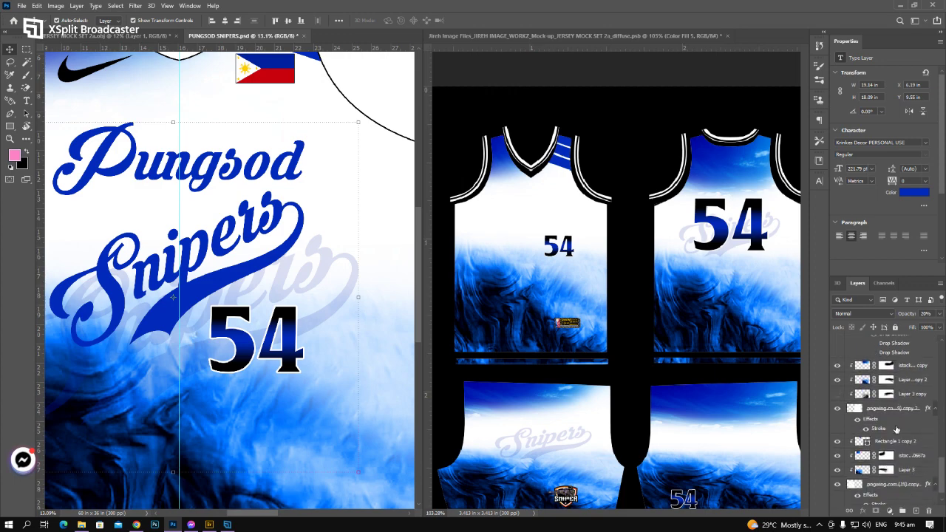
pyautogui.scroll(-1, 299, 348)
pyautogui.scroll(-5, 300, 350)
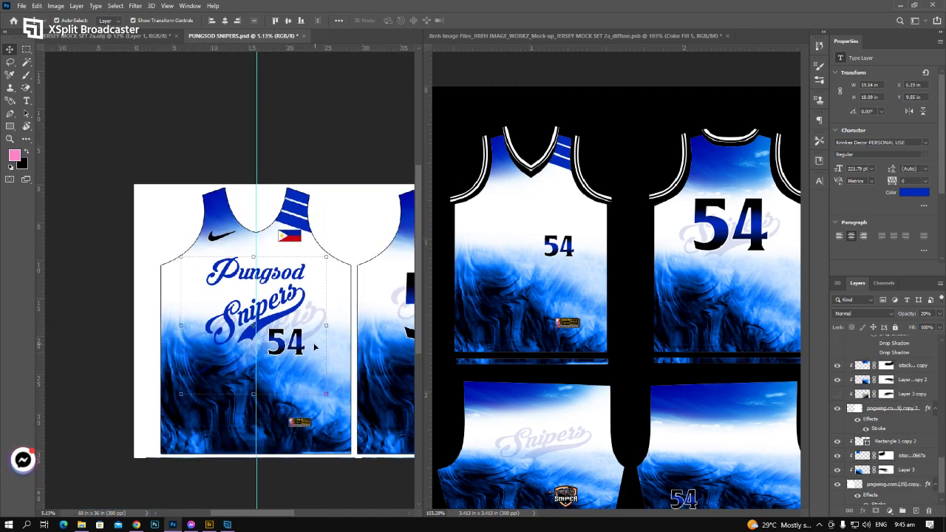
pyautogui.scroll(5, 877, 439)
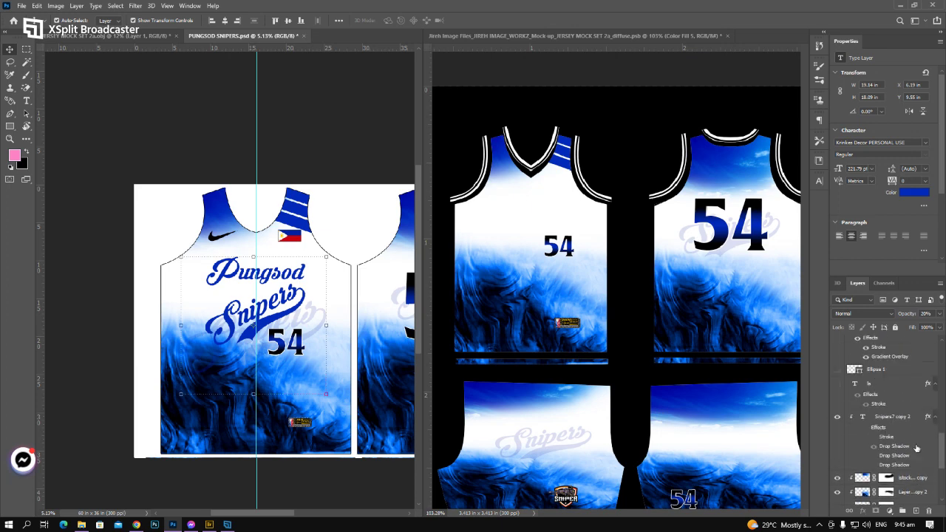
pyautogui.scroll(4, 922, 399)
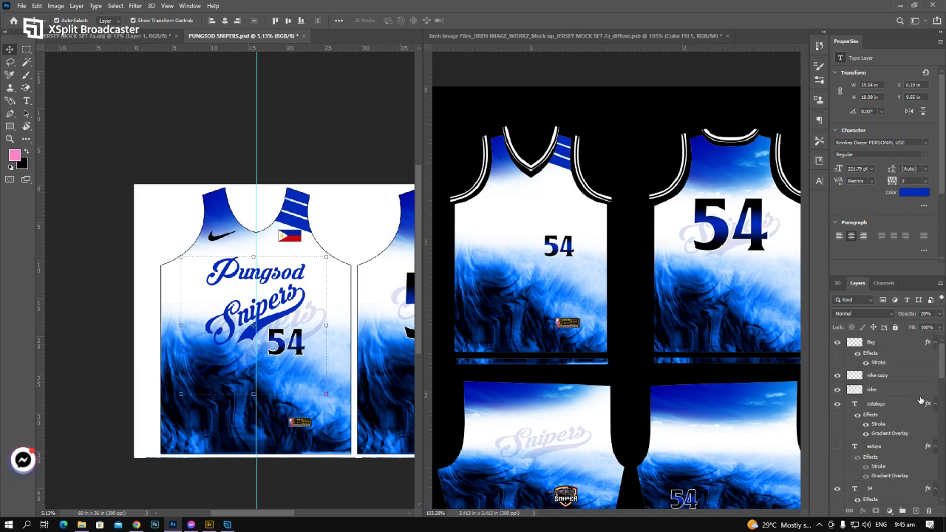
pyautogui.scroll(-3, 910, 405)
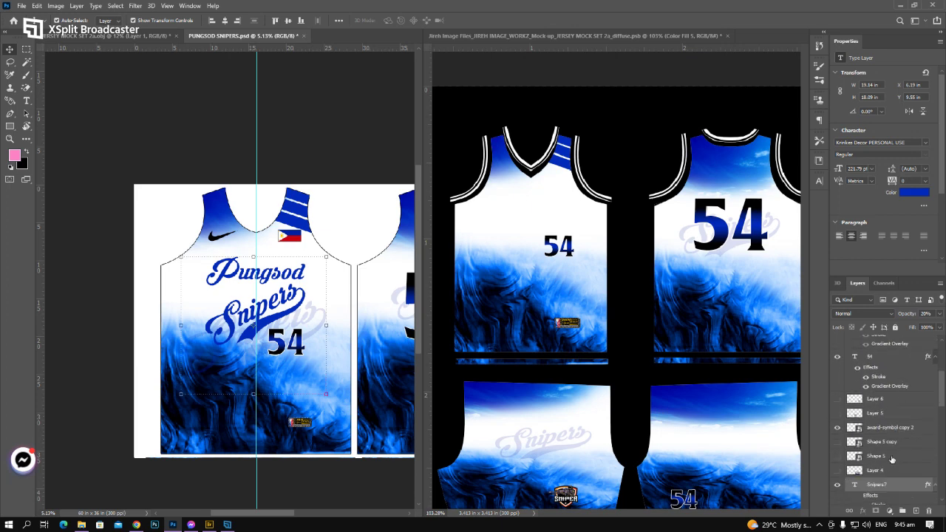
pyautogui.scroll(-1, 900, 465)
pyautogui.scroll(4, 267, 343)
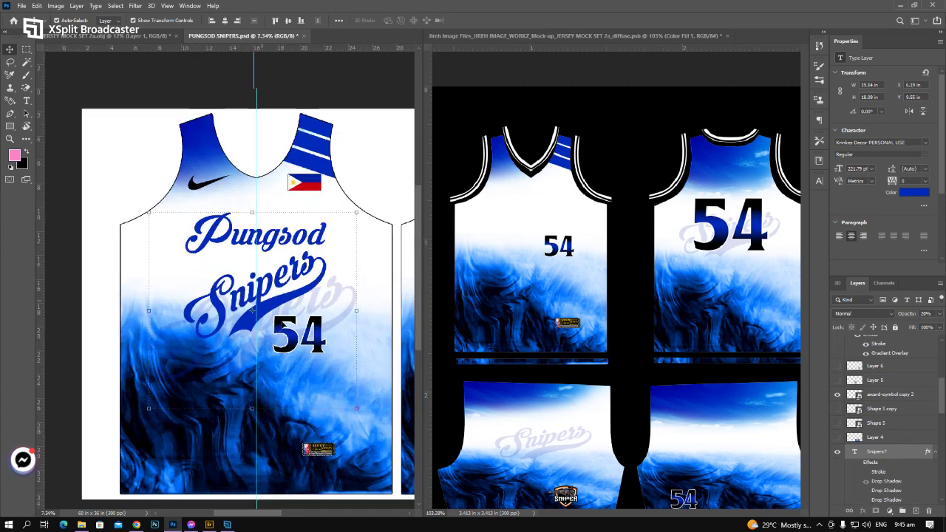
# Copy the selected Pungsod and Snipers lettering from PUNGSOD SNIPERS.psd into the diffuse texture document
pyautogui.moveTo(346, 403); pyautogui.dragTo(336, 367)
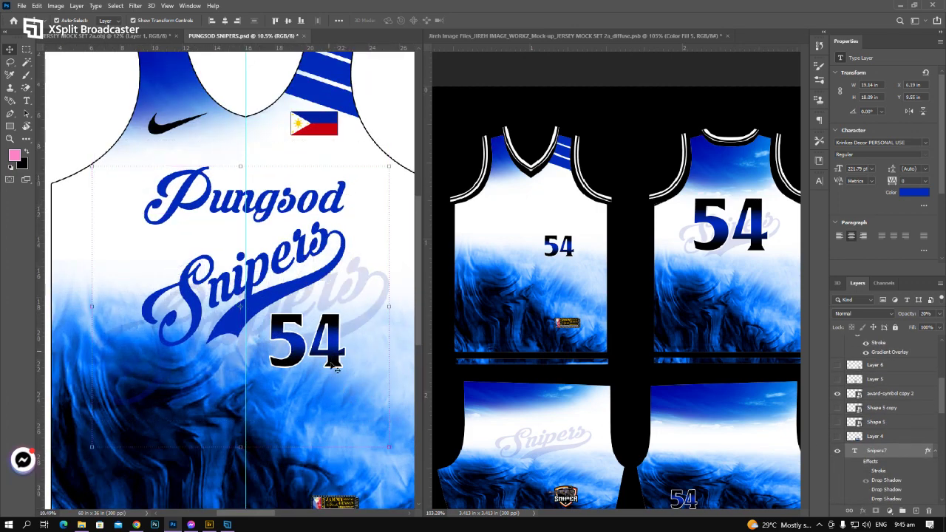
pyautogui.scroll(5, 299, 295)
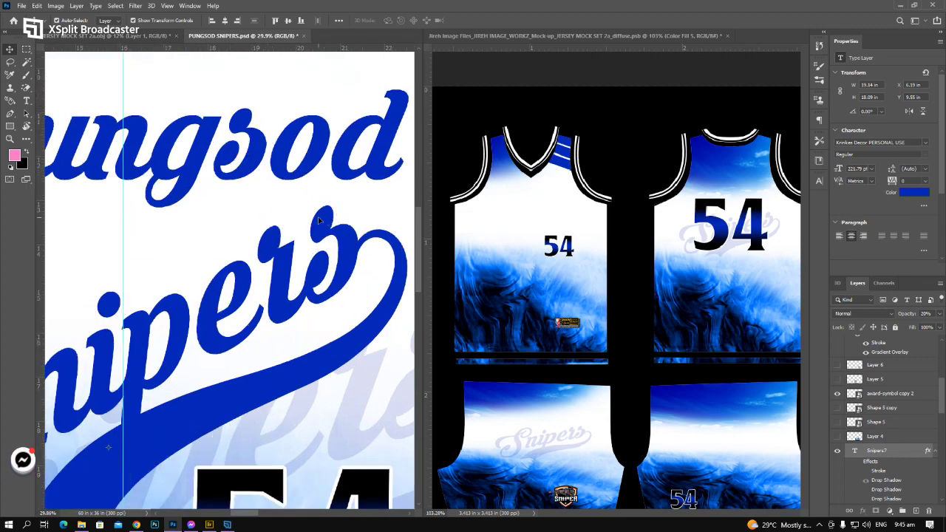
pyautogui.scroll(-5, 322, 222)
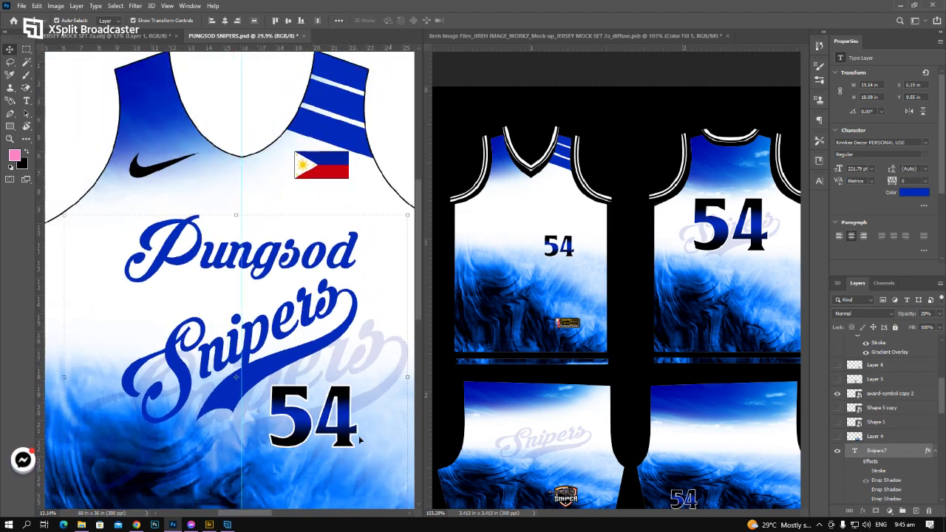
pyautogui.moveTo(382, 413); pyautogui.dragTo(493, 38)
pyautogui.moveTo(558, 355); pyautogui.dragTo(564, 347)
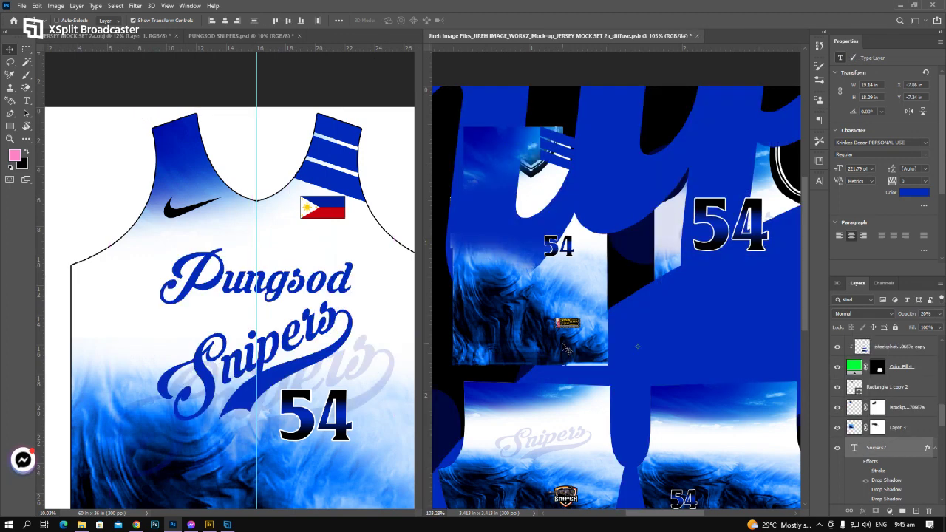
# Scale the oversized Pungsod Snipers lettering down to about 1.78 × 1.68 in within the diffuse texture
pyautogui.scroll(-5, 563, 347)
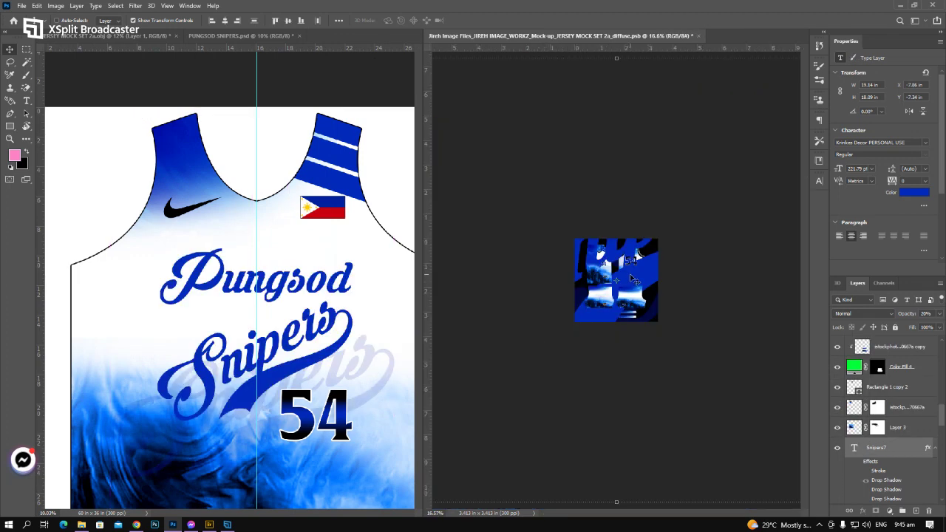
pyautogui.hotkey('ctrl', 't')
pyautogui.scroll(-2, 643, 277)
pyautogui.moveTo(737, 167); pyautogui.dragTo(657, 303)
pyautogui.click(113, 37)
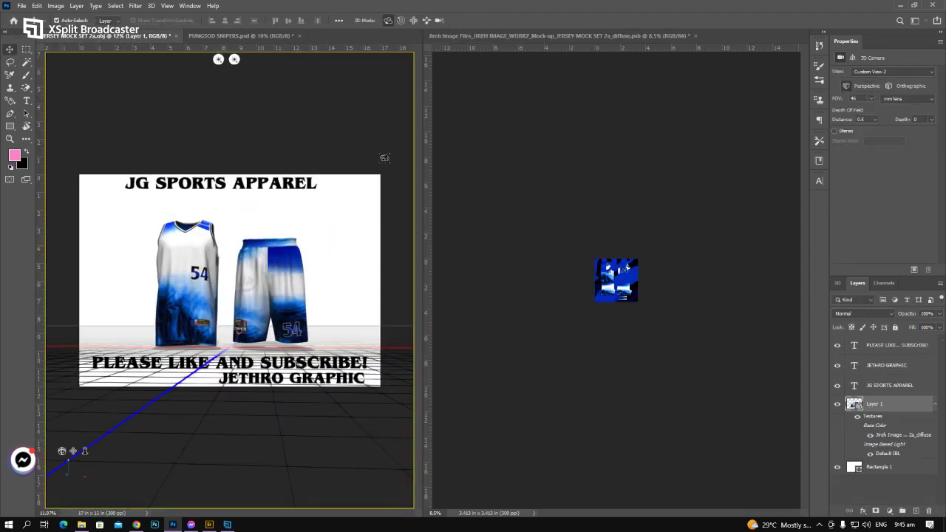
pyautogui.click(634, 273)
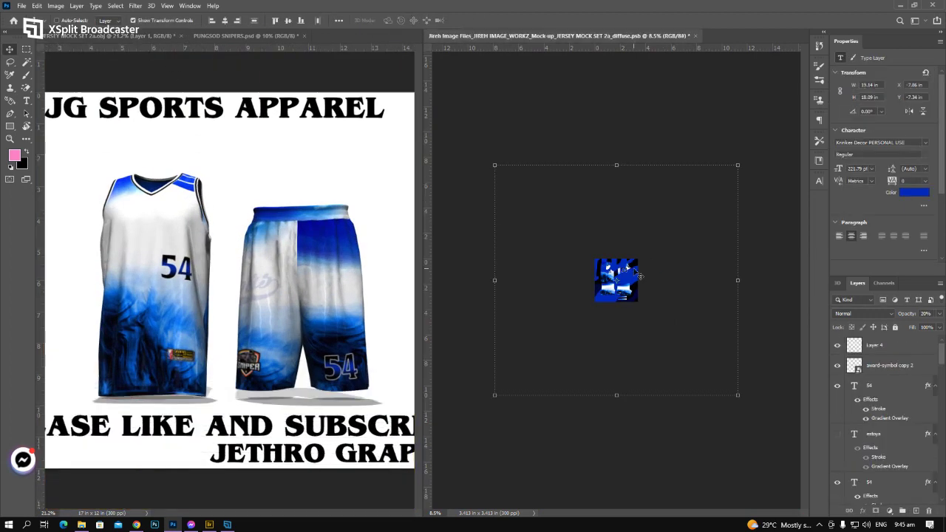
pyautogui.moveTo(738, 165); pyautogui.dragTo(657, 306)
pyautogui.hotkey('ctrl', '0')
pyautogui.press('Return')
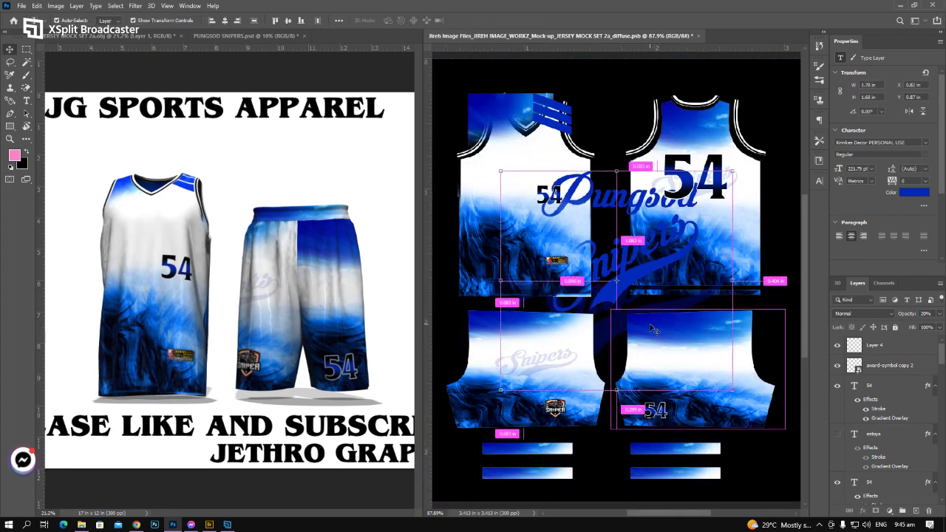
pyautogui.scroll(-2, 724, 271)
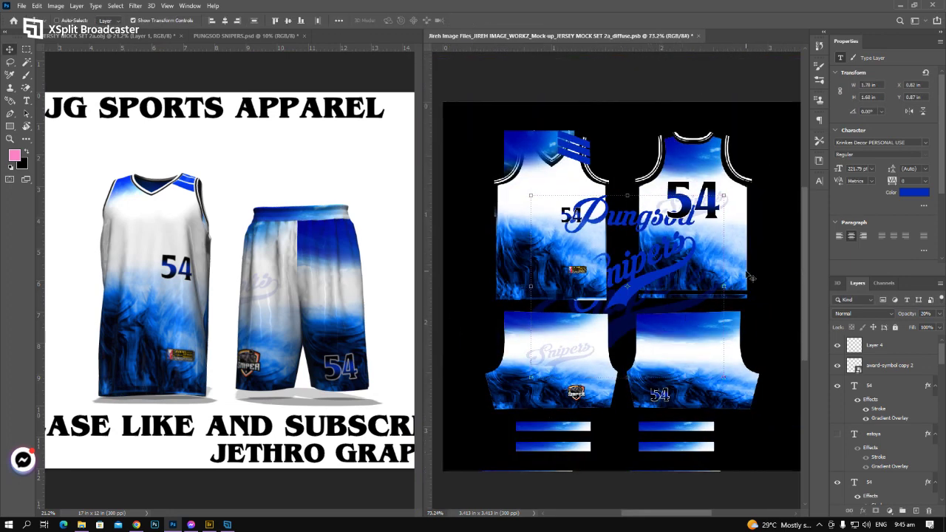
# Move the Pungsod Snipers lettering onto the front jersey and scale it down to about 0.56 × 0.53 in
pyautogui.moveTo(728, 260); pyautogui.dragTo(670, 201)
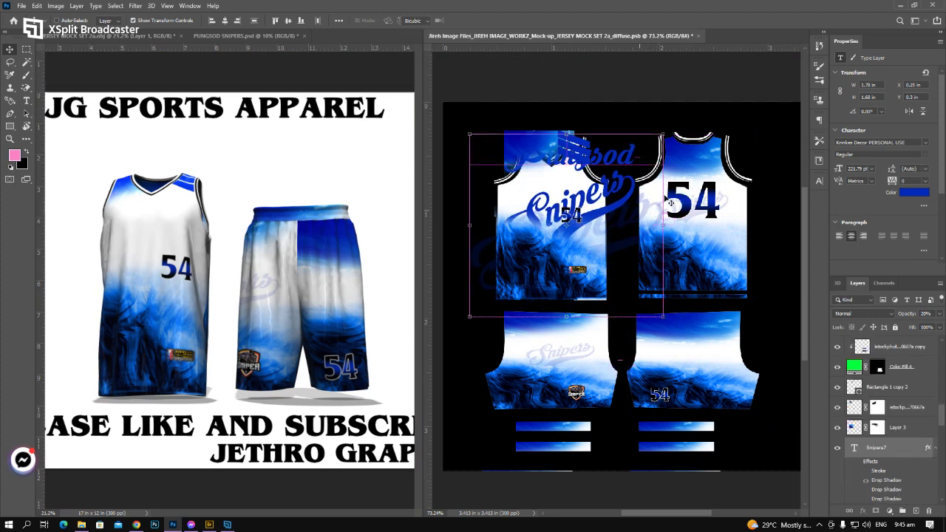
pyautogui.hotkey('ctrl', 't')
pyautogui.moveTo(661, 135); pyautogui.dragTo(612, 212)
pyautogui.press('Return')
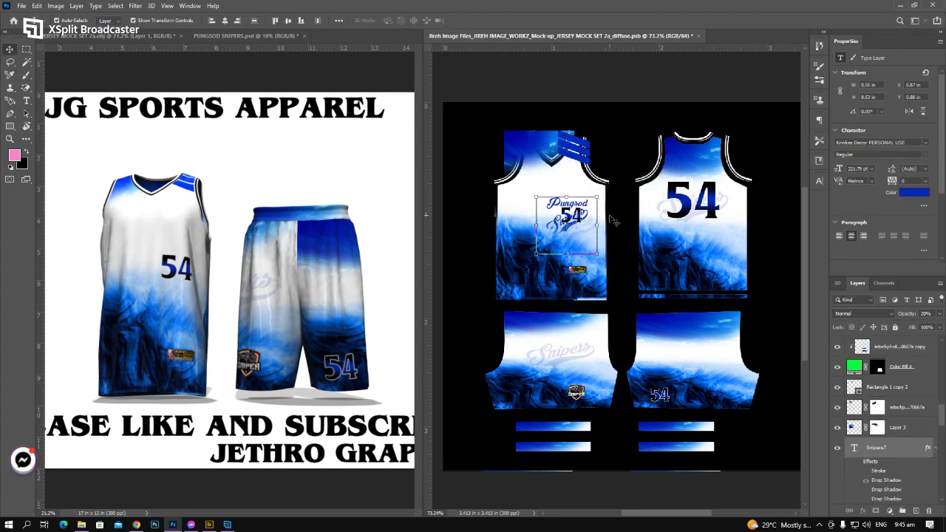
# Reposition the lettering on the front jersey's chest above the number and enlarge it to about 0.62 × 0.58 in
pyautogui.scroll(3, 610, 216)
pyautogui.scroll(1, 589, 222)
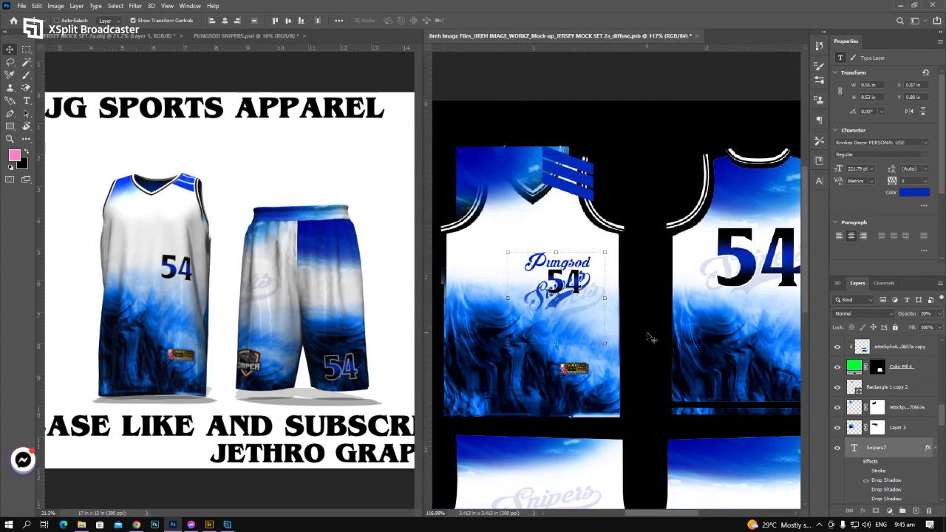
pyautogui.moveTo(647, 334); pyautogui.dragTo(620, 297)
pyautogui.moveTo(577, 218); pyautogui.dragTo(583, 213)
pyautogui.press('Return')
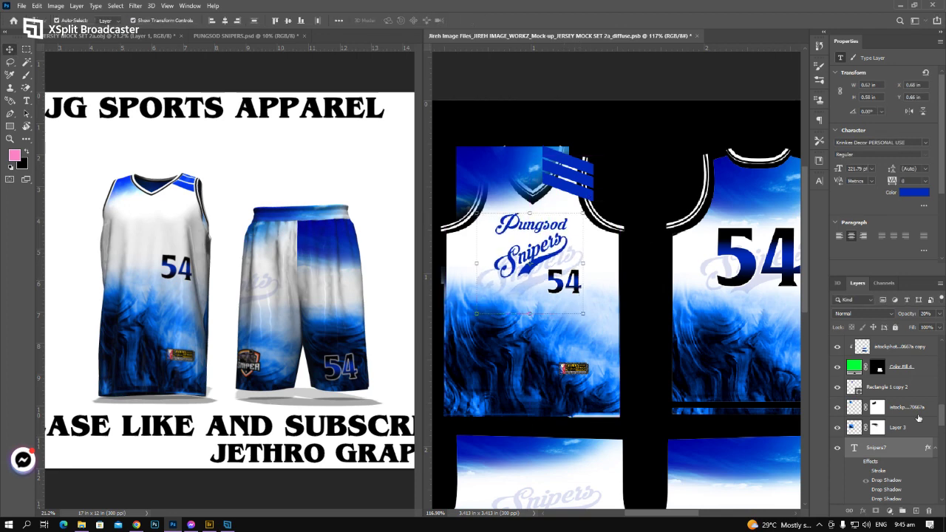
# Clip the layers from the new lettering up to Rectangle 1 copy 2 to the front jersey shape with a clipping mask
pyautogui.scroll(-3, 909, 443)
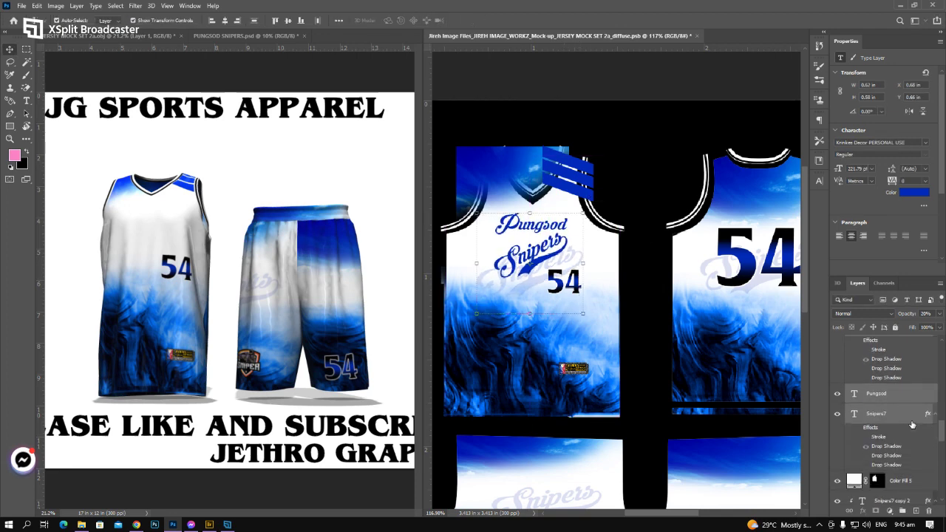
pyautogui.scroll(2, 912, 425)
pyautogui.keyDown('shift'); pyautogui.click(909, 388); pyautogui.keyUp('shift')
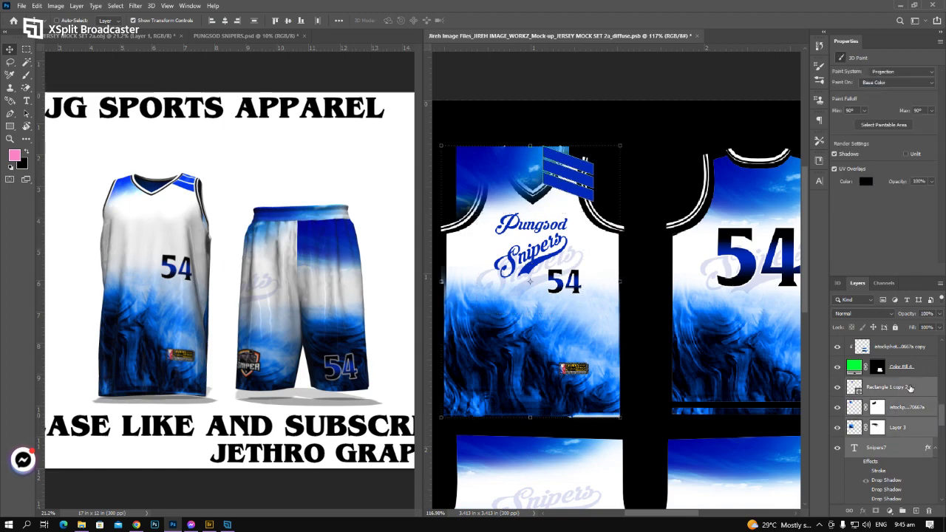
pyautogui.hotkey('ctrl', 'alt', 'g')
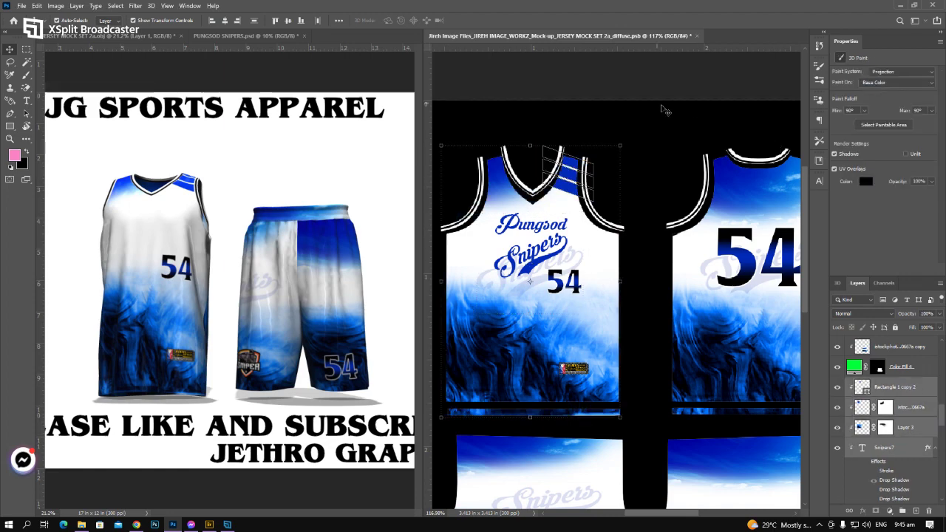
pyautogui.click(637, 84)
pyautogui.scroll(8, 596, 238)
pyautogui.moveTo(569, 258); pyautogui.dragTo(685, 255)
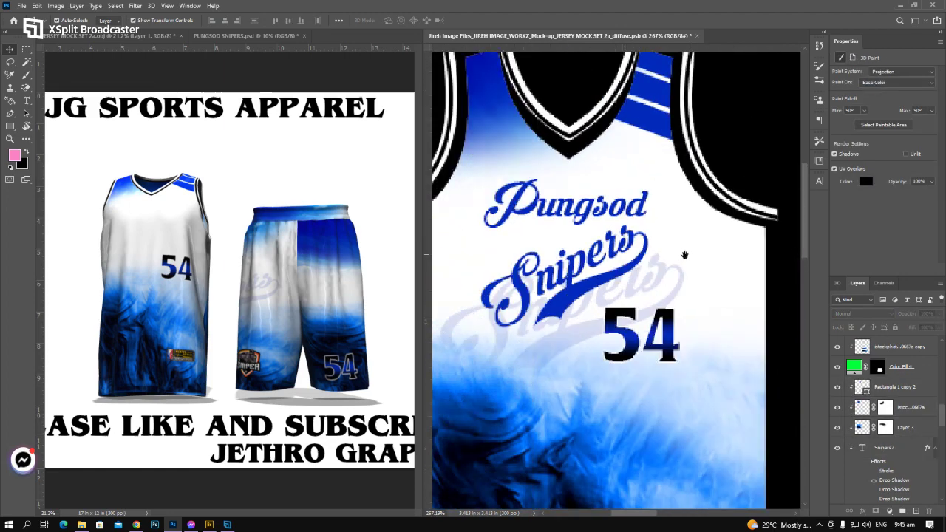
pyautogui.click(651, 222)
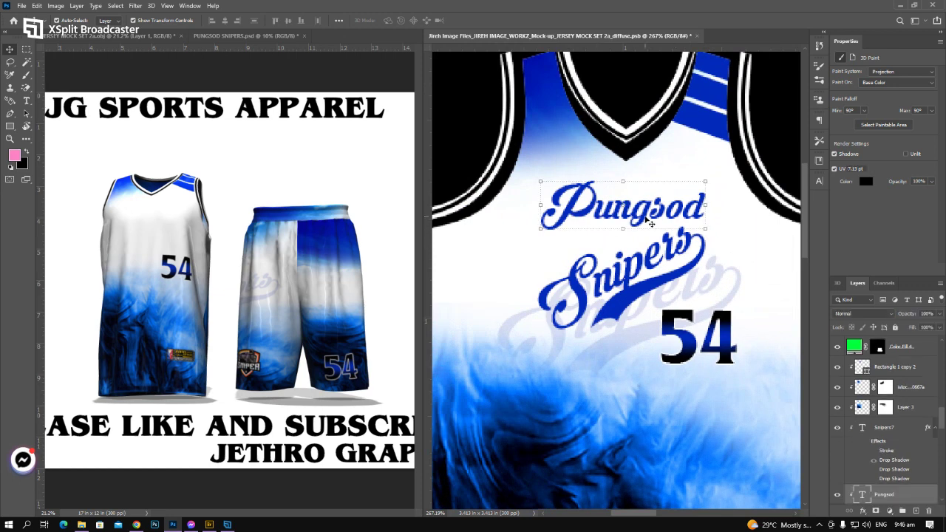
pyautogui.click(628, 308)
pyautogui.keyDown('shift'); pyautogui.click(596, 365); pyautogui.keyUp('shift')
pyautogui.scroll(-5, 669, 378)
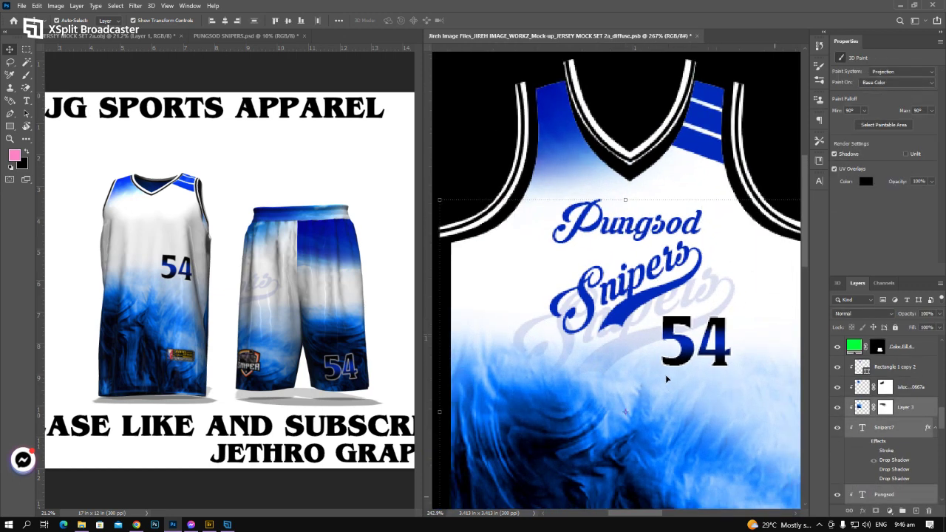
pyautogui.click(498, 217)
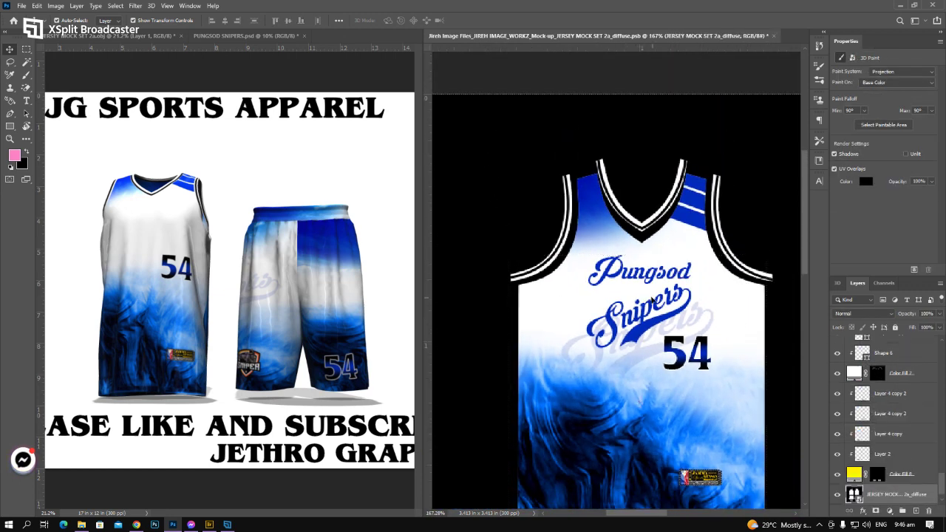
# Select the faded Snipers, Pungsod and solid Snipers lettering together, enlarge it to about 104%, and shift it slightly down the chest
pyautogui.click(637, 360)
pyautogui.scroll(3, 731, 333)
pyautogui.click(683, 300)
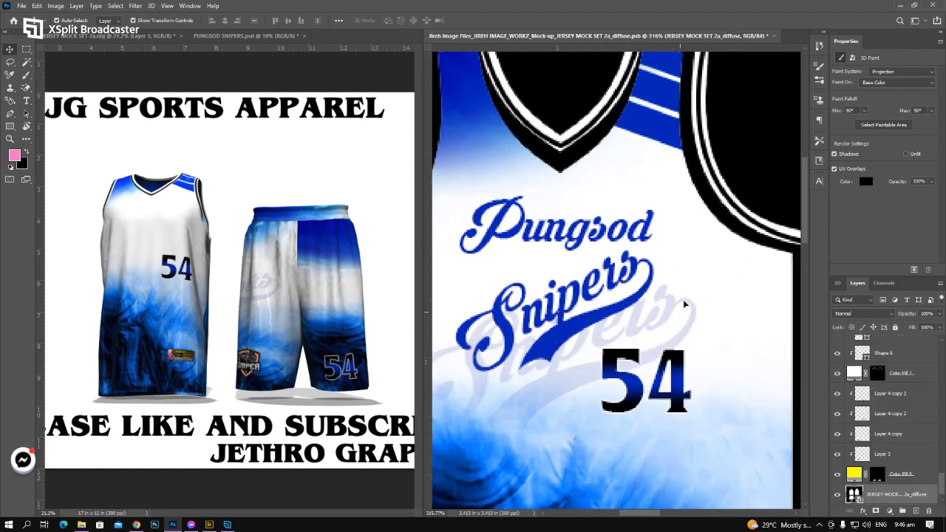
pyautogui.click(691, 318)
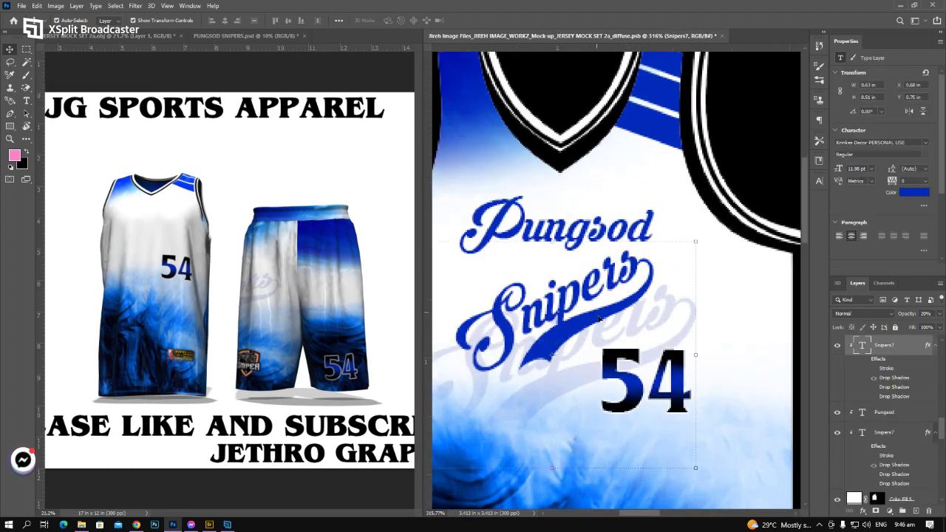
pyautogui.click(505, 219)
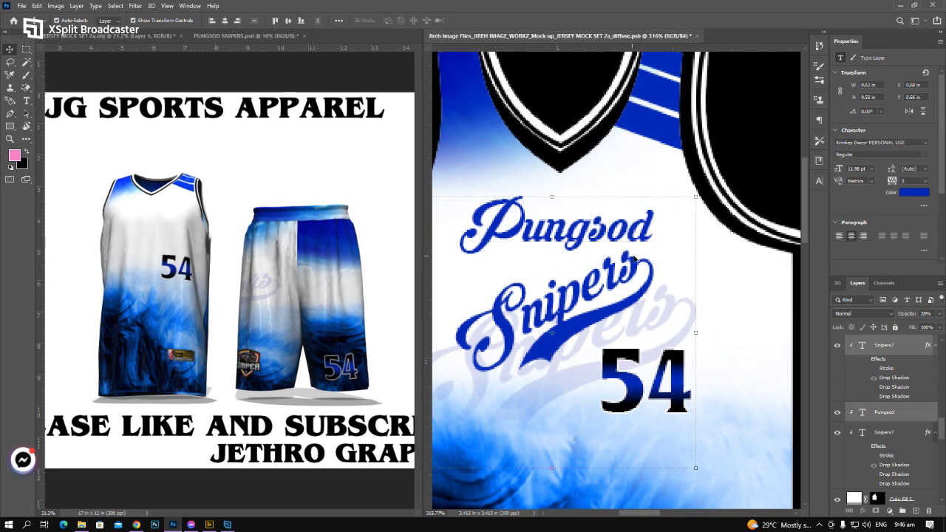
pyautogui.scroll(-3, 633, 308)
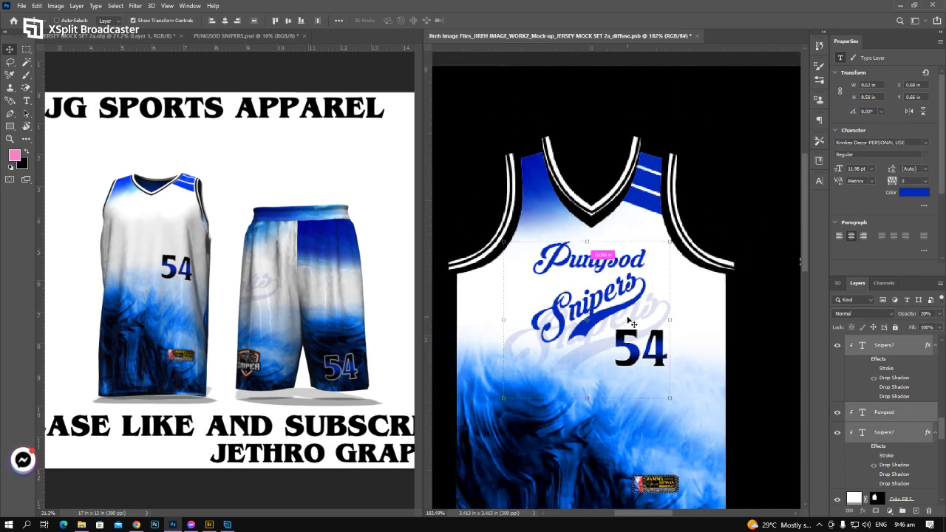
pyautogui.hotkey('ctrl', 't')
pyautogui.moveTo(668, 242); pyautogui.dragTo(676, 240)
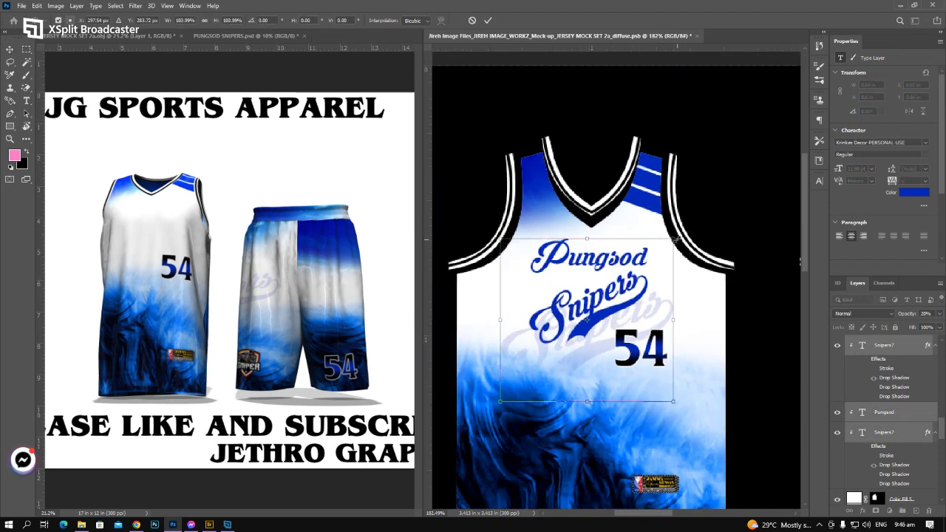
pyautogui.moveTo(556, 293); pyautogui.dragTo(556, 301)
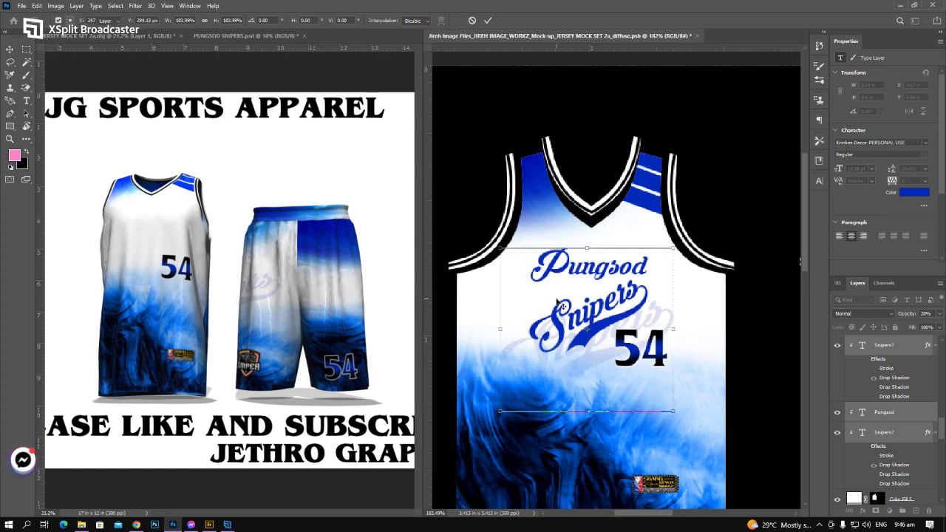
pyautogui.press('Return')
pyautogui.scroll(1, 619, 213)
pyautogui.scroll(-4, 305, 225)
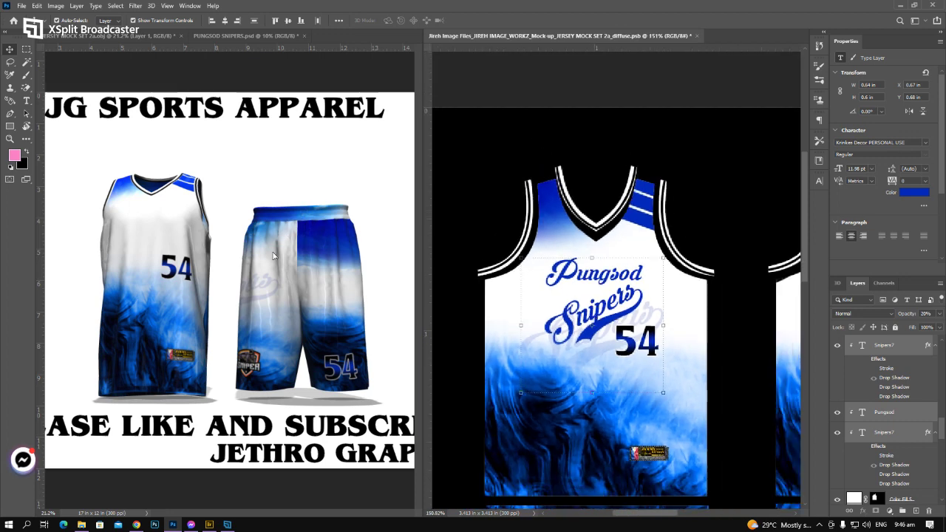
# Deselect the lettering and save the diffuse texture to update the 3D mockup
pyautogui.click(509, 214)
pyautogui.scroll(-4, 252, 286)
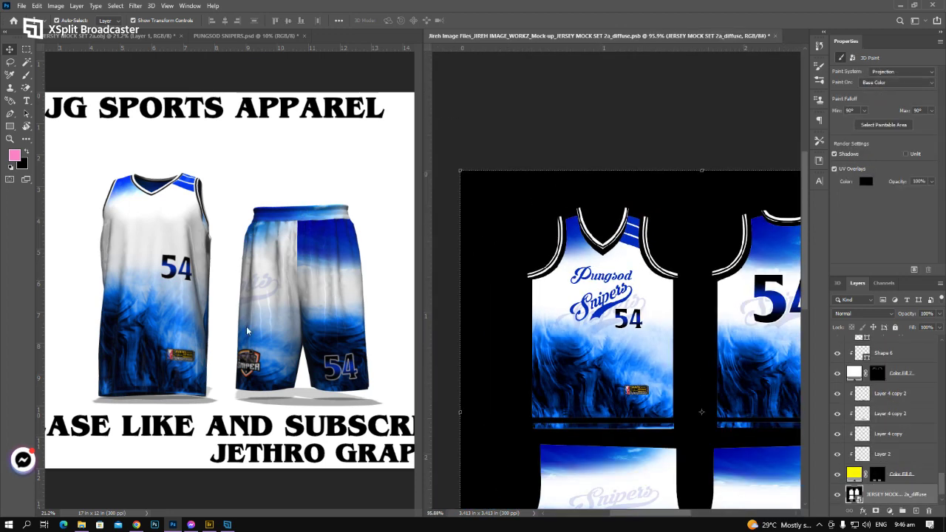
pyautogui.scroll(-3, 542, 253)
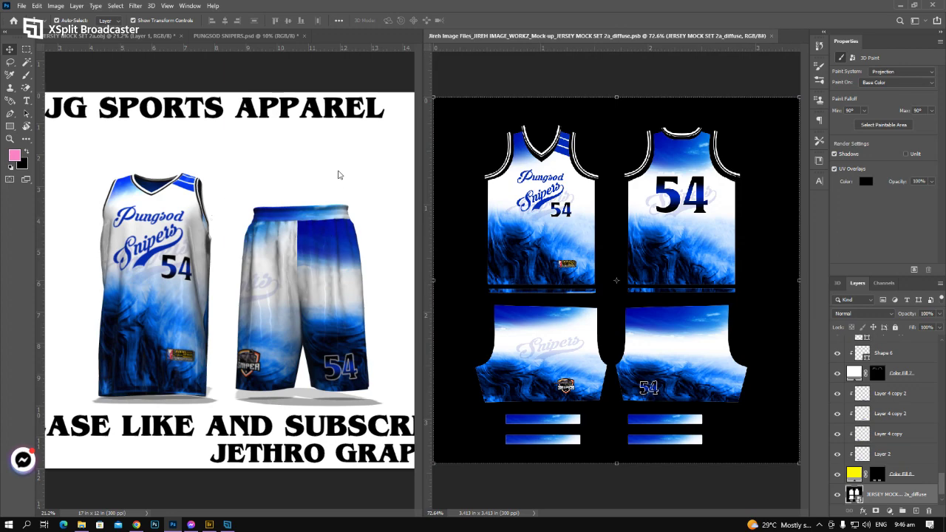
# Rotate the 3D mockup to inspect the back of the jersey and shorts
pyautogui.scroll(2, 620, 208)
pyautogui.scroll(2, 677, 214)
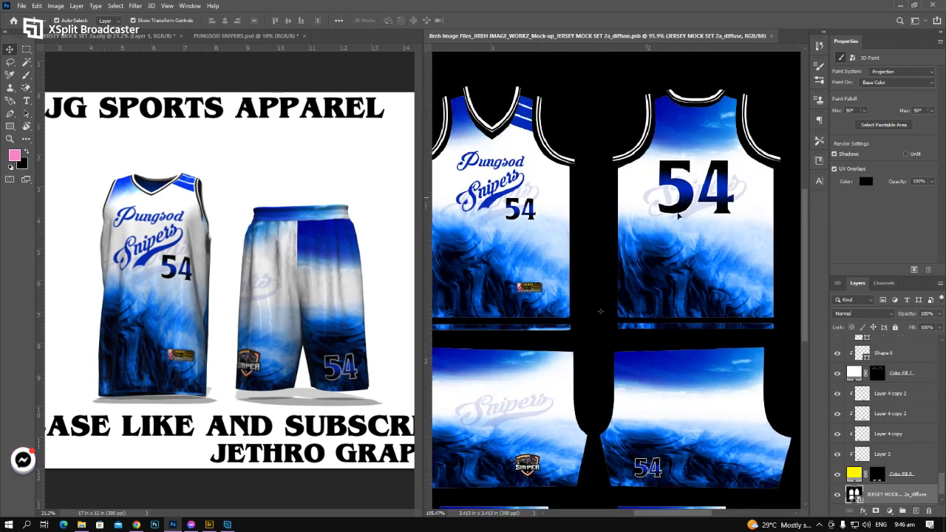
pyautogui.scroll(-6, 676, 218)
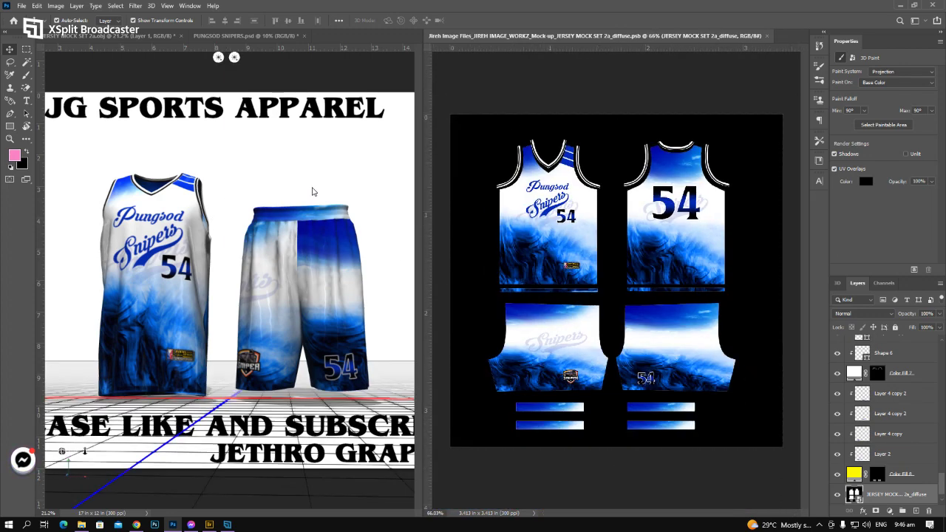
pyautogui.click(313, 188)
pyautogui.moveTo(371, 291); pyautogui.dragTo(142, 293)
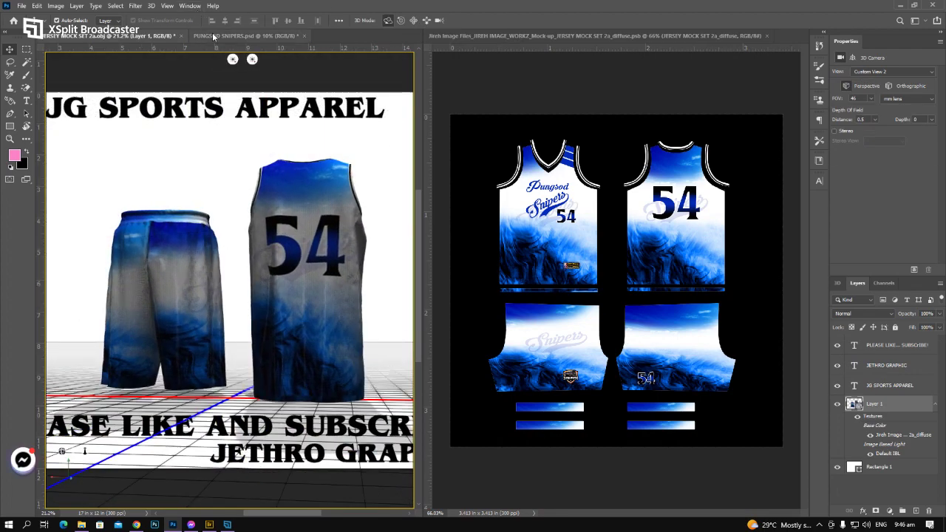
# Copy the player's surname lettering from the back jersey in PUNGSOD SNIPERS.psd into the diffuse texture document
pyautogui.click(244, 36)
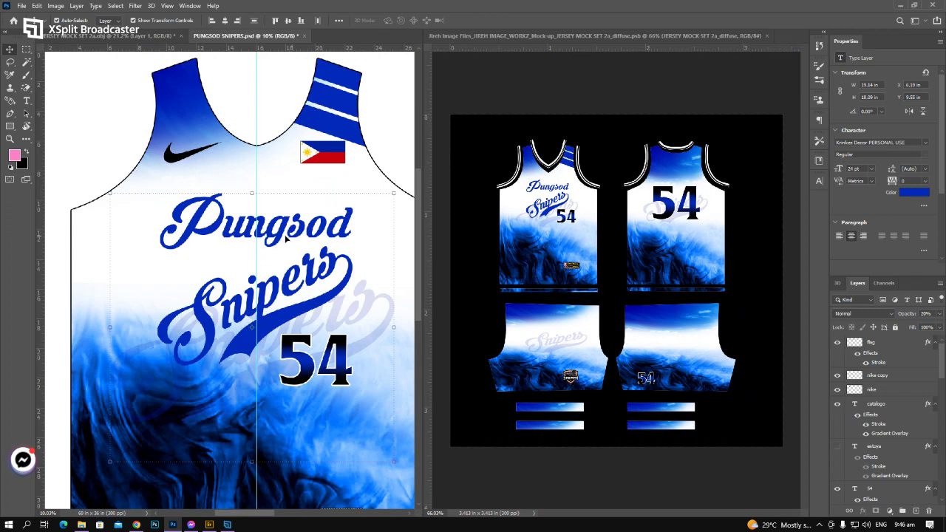
pyautogui.scroll(-7, 323, 218)
pyautogui.click(362, 130)
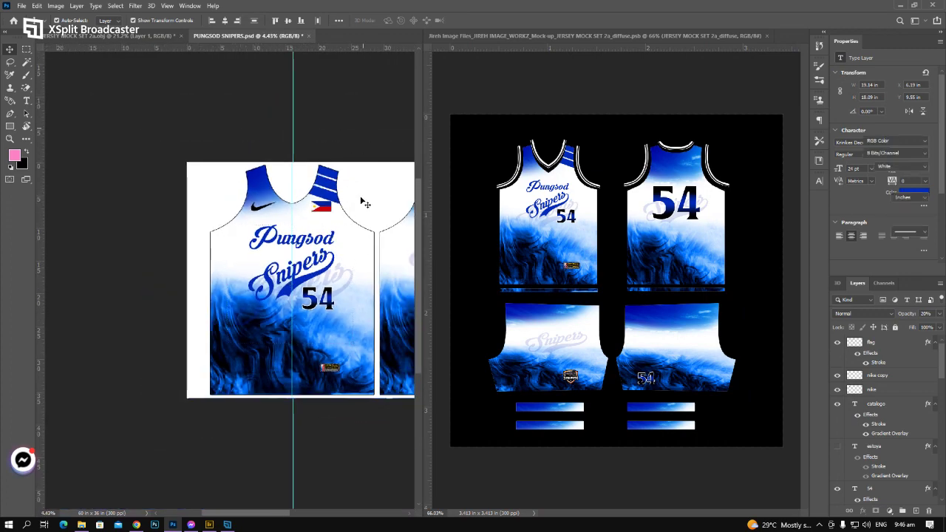
pyautogui.scroll(4, 362, 197)
pyautogui.moveTo(347, 194); pyautogui.dragTo(172, 233)
pyautogui.click(399, 258)
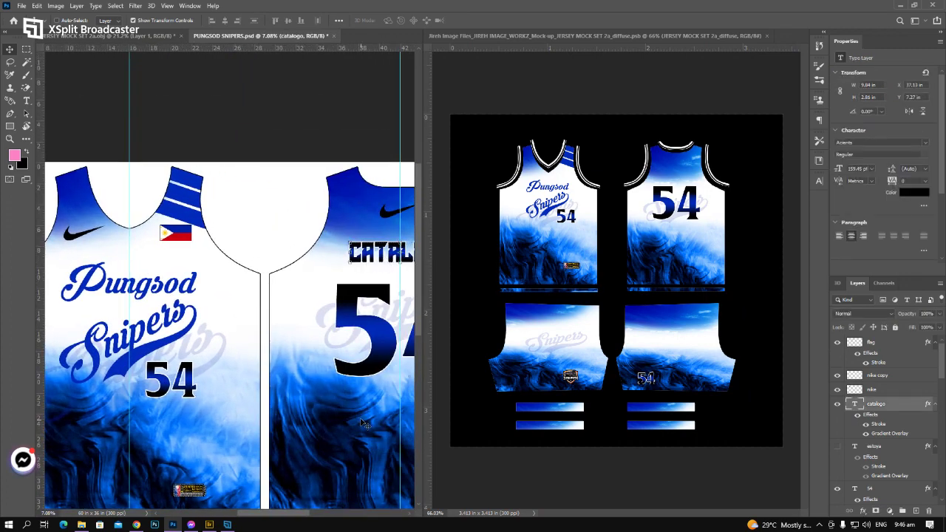
pyautogui.moveTo(662, 235); pyautogui.dragTo(695, 246)
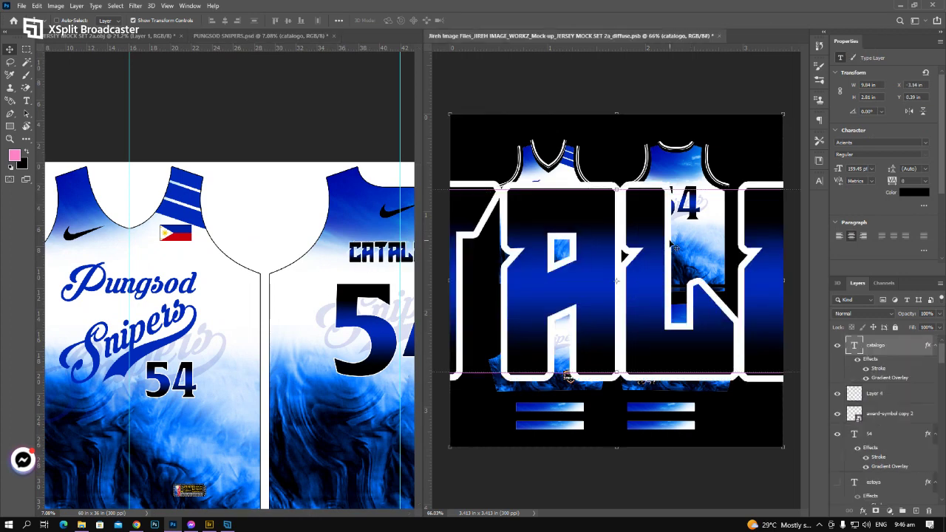
# Convert the oversized player surname text layer to a smart object in the diffuse texture
pyautogui.hotkey('ctrl', 't')
pyautogui.press('Return')
pyautogui.rightClick(914, 346)
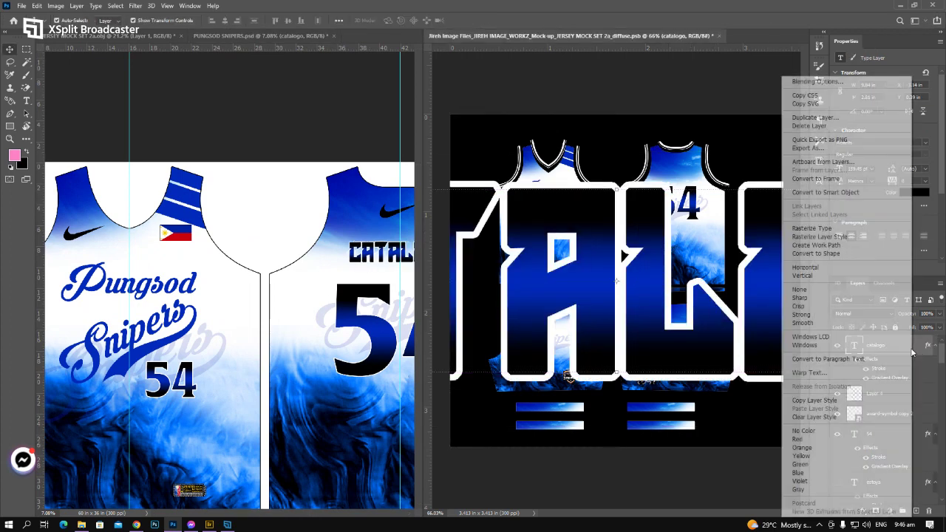
pyautogui.click(849, 192)
# Scale the player surname smart object down to about 12.18%
pyautogui.hotkey('ctrl', 't')
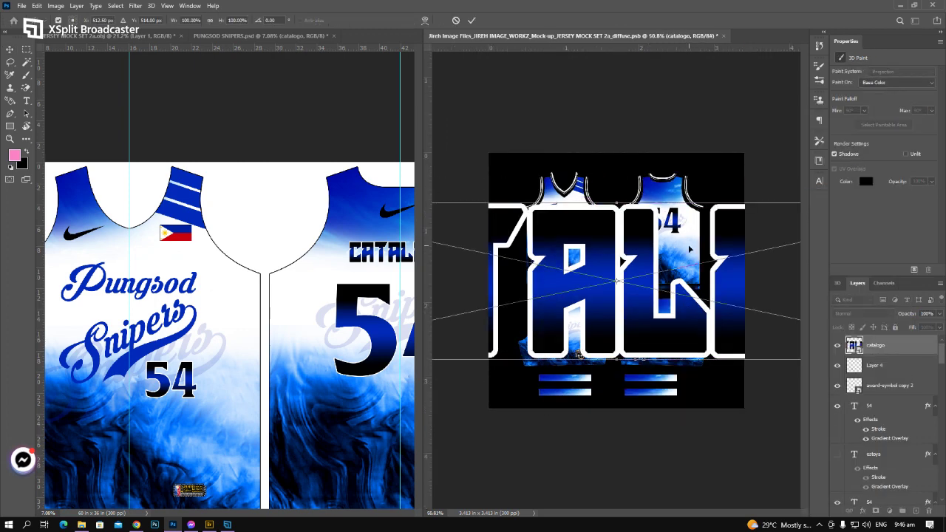
pyautogui.moveTo(622, 199); pyautogui.dragTo(618, 274)
pyautogui.hotkey('ctrl', '0')
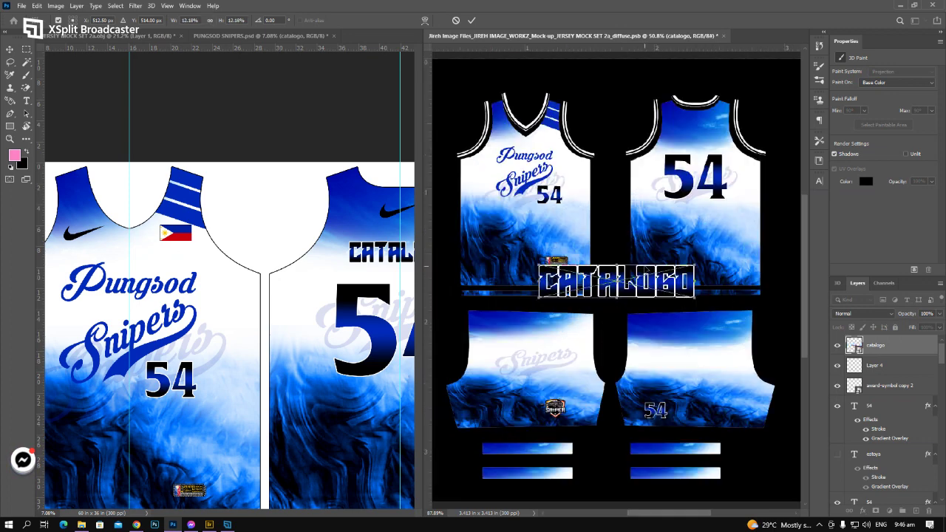
pyautogui.press('Return')
# Move the player surname onto the back jersey and reduce it to about 4.45%
pyautogui.moveTo(690, 299); pyautogui.dragTo(747, 181)
pyautogui.hotkey('ctrl', 't')
pyautogui.press('Return')
pyautogui.moveTo(689, 204); pyautogui.dragTo(656, 298)
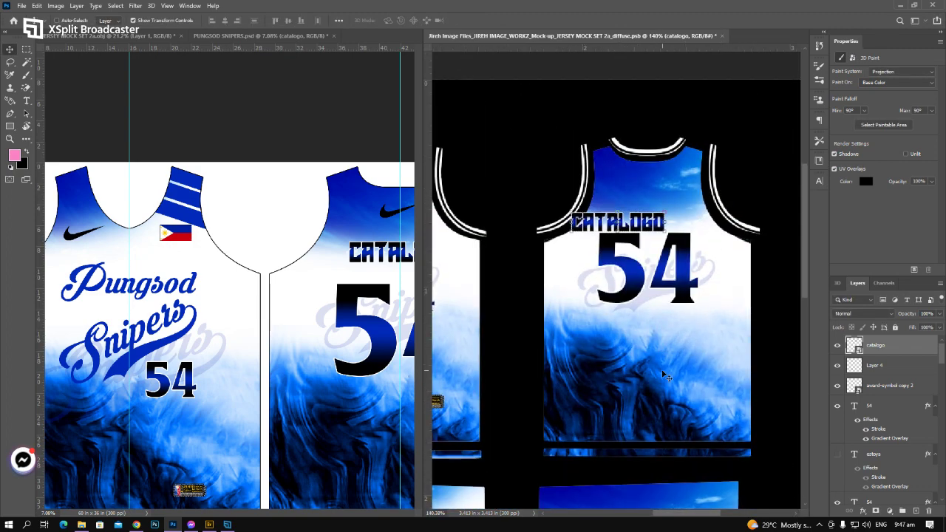
# Position the player surname centred above the 54 on the back jersey, adjust its fit, and deselect it
pyautogui.moveTo(662, 371); pyautogui.dragTo(698, 356)
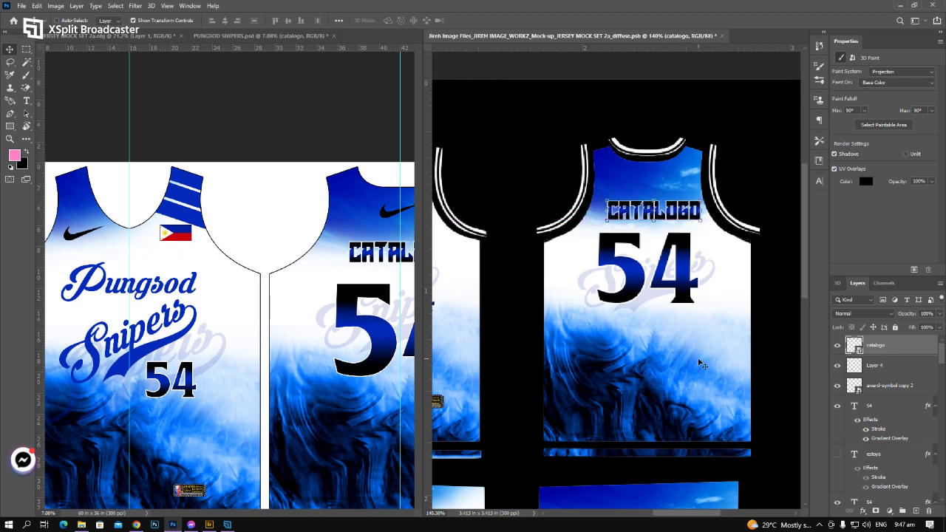
pyautogui.hotkey('ctrl', 't')
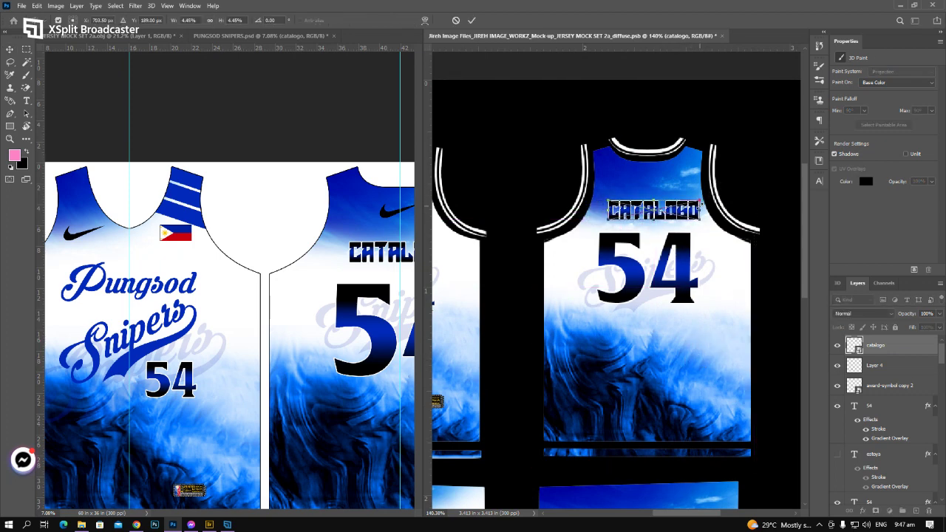
pyautogui.press('Return')
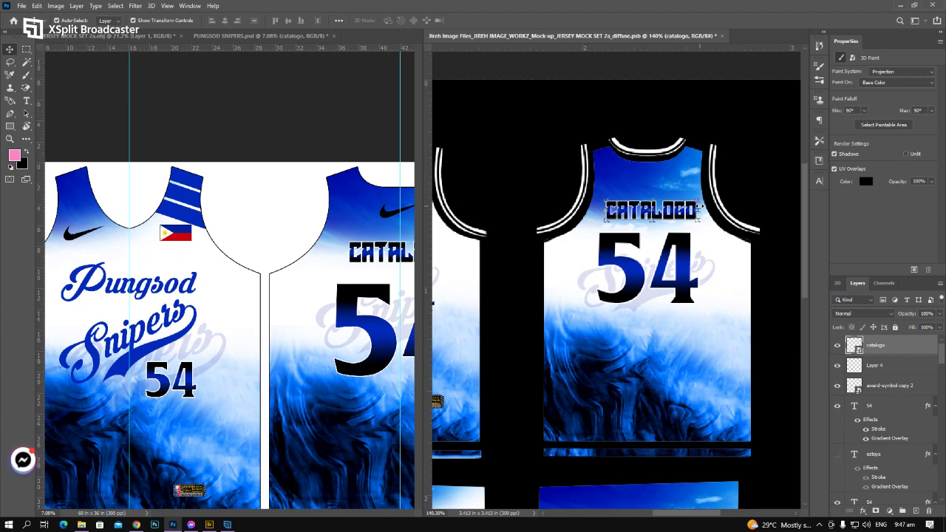
pyautogui.click(517, 130)
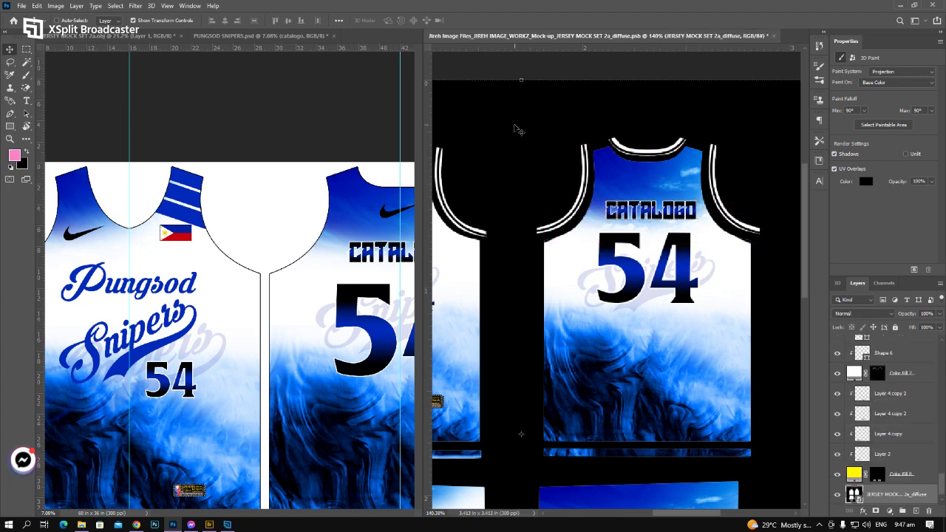
# Copy the Nike logo and the Philippine flag together from the PUNGSOD SNIPERS.psd front jersey into the diffuse texture
pyautogui.hotkey('ctrl', '0')
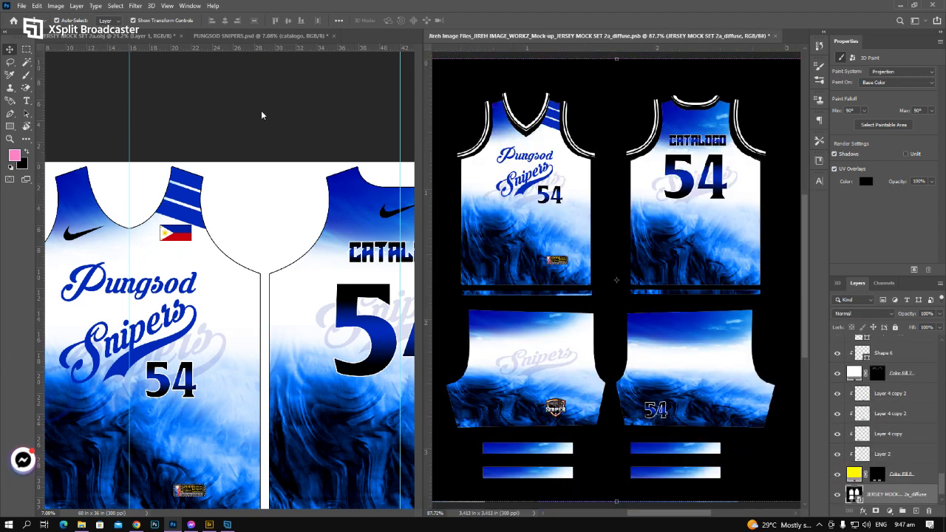
pyautogui.click(261, 115)
pyautogui.keyDown('ctrl'); pyautogui.click(71, 238); pyautogui.keyUp('ctrl')
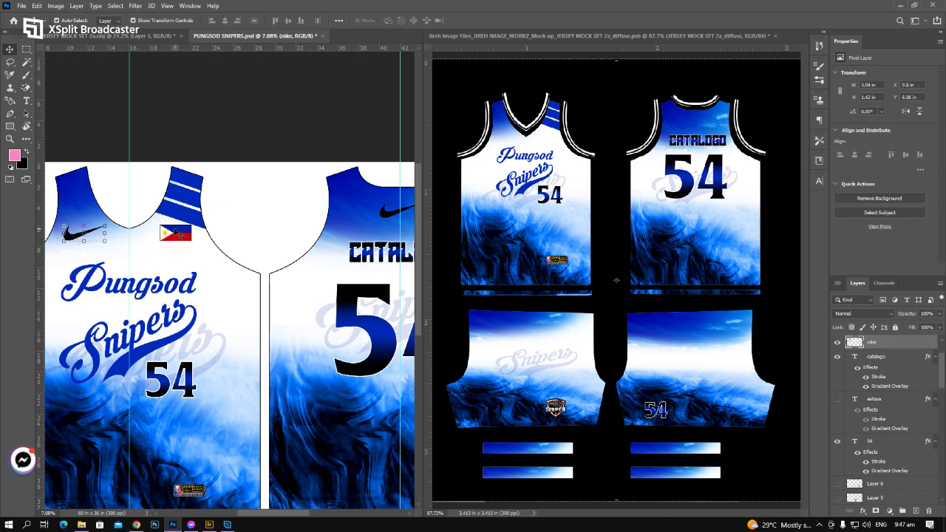
pyautogui.moveTo(213, 310); pyautogui.dragTo(689, 243)
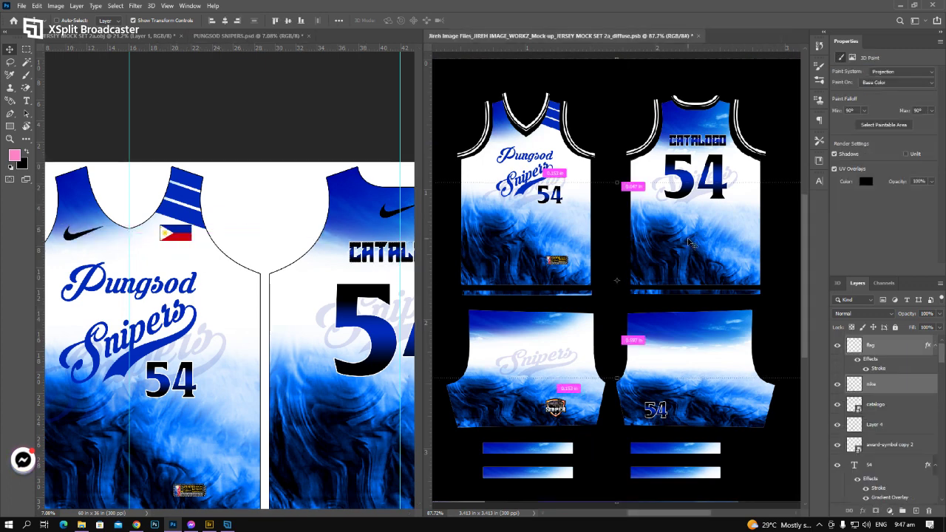
# Scale the oversized Nike logo and flag down together until both fit within the texture canvas
pyautogui.hotkey('ctrl', '-')
pyautogui.hotkey('ctrl', '-')
pyautogui.hotkey('ctrl', 't')
pyautogui.moveTo(613, 233); pyautogui.dragTo(614, 274)
pyautogui.hotkey('ctrl', '0')
pyautogui.press('Return')
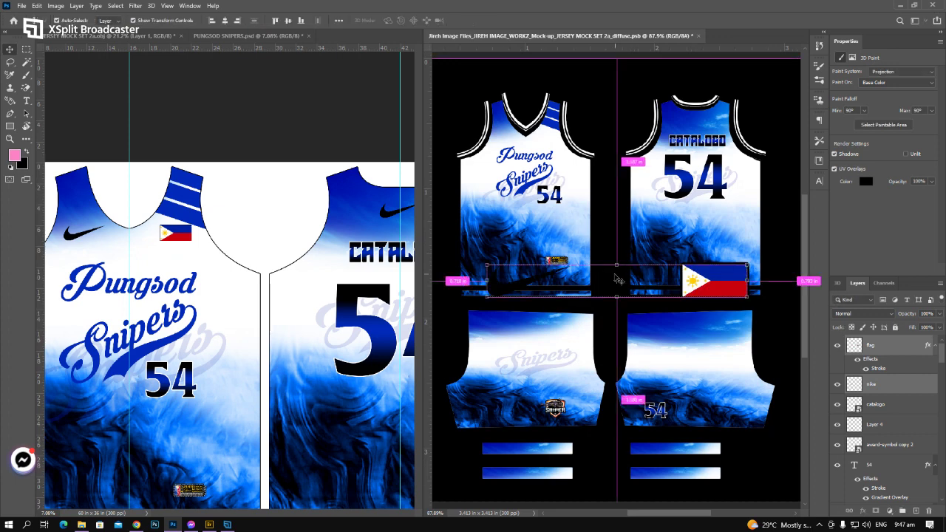
# Move the Nike logo and flag up to the front jersey's chest and shrink them to small chest-mark size
pyautogui.moveTo(678, 364); pyautogui.dragTo(612, 224)
pyautogui.hotkey('ctrl', 't')
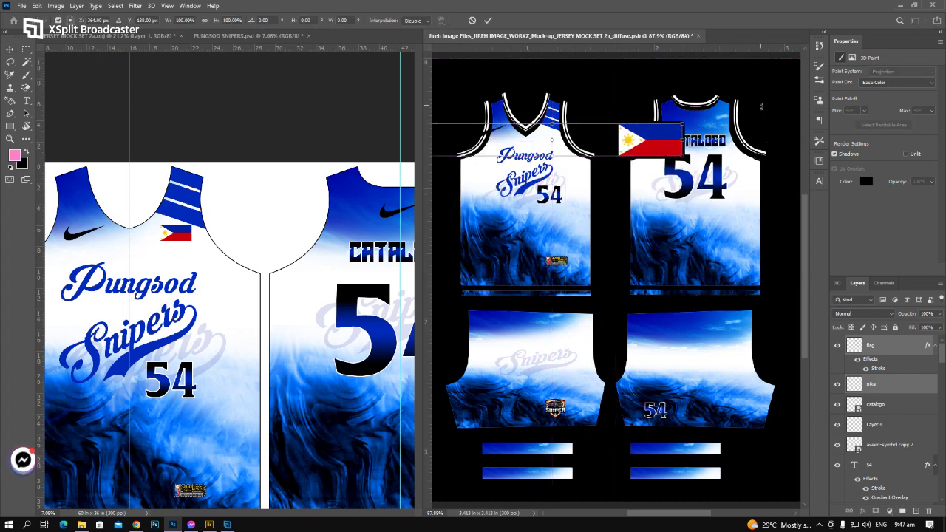
pyautogui.moveTo(689, 129)
pyautogui.mouseDown()
pyautogui.moveTo(633, 158)
pyautogui.moveTo(591, 201)
pyautogui.mouseUp()
pyautogui.press('Return')
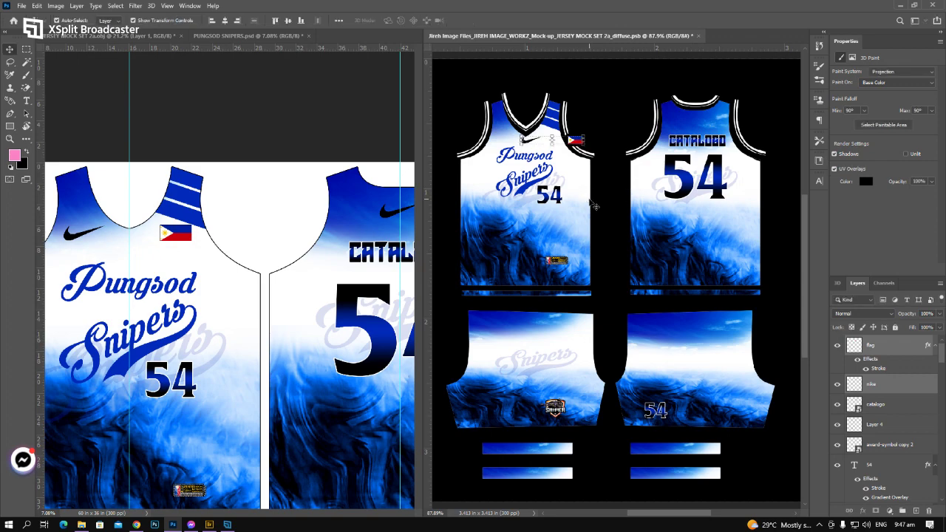
# Fit the Nike logo and flag on either side of the front neckline above the team lettering, and thin the flag's black stroke
pyautogui.scroll(2, 621, 128)
pyautogui.moveTo(617, 125); pyautogui.dragTo(627, 207)
pyautogui.scroll(3, 594, 216)
pyautogui.hotkey('ctrl', 't')
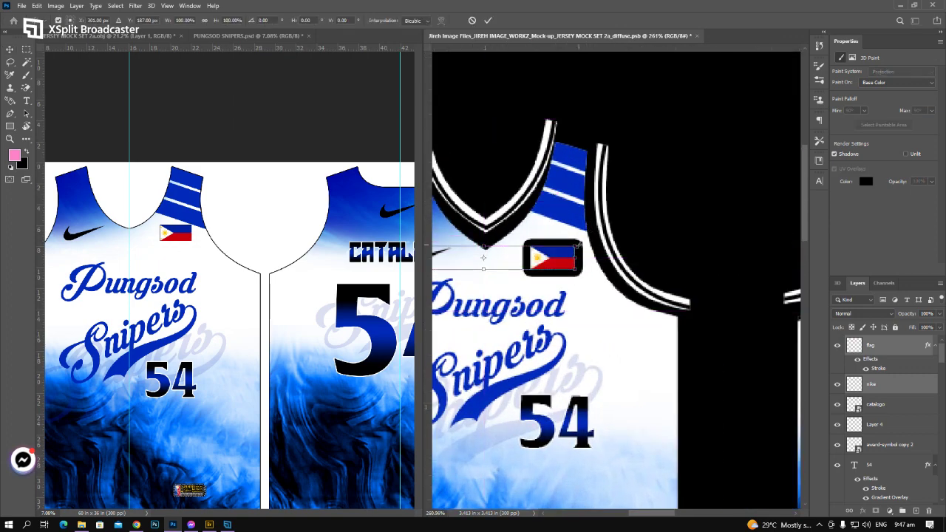
pyautogui.moveTo(580, 244); pyautogui.dragTo(572, 250)
pyautogui.press('Return')
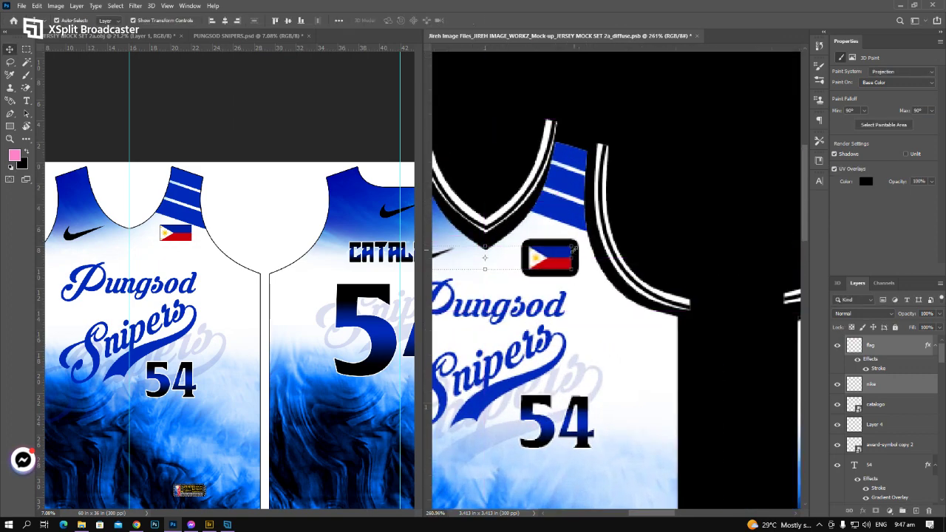
pyautogui.press('Right')
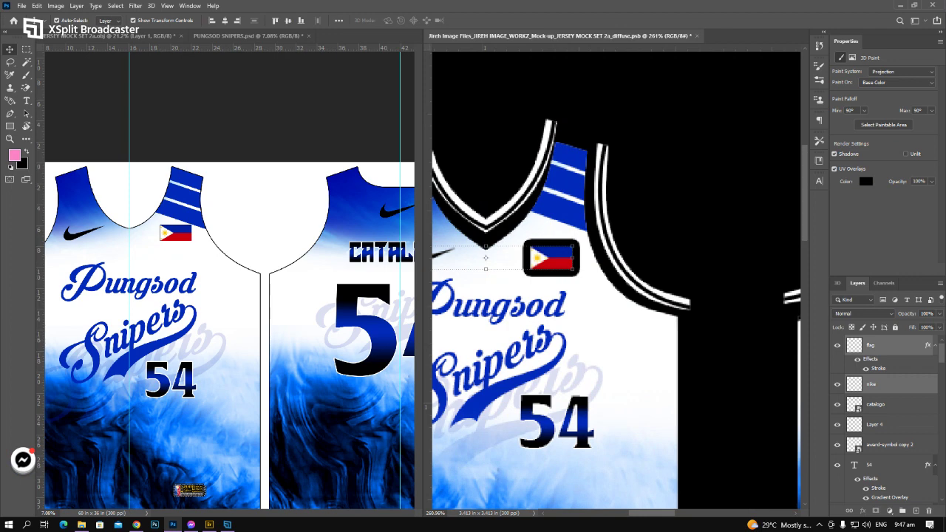
pyautogui.keyDown('ctrl'); pyautogui.click(913, 384); pyautogui.keyUp('ctrl')
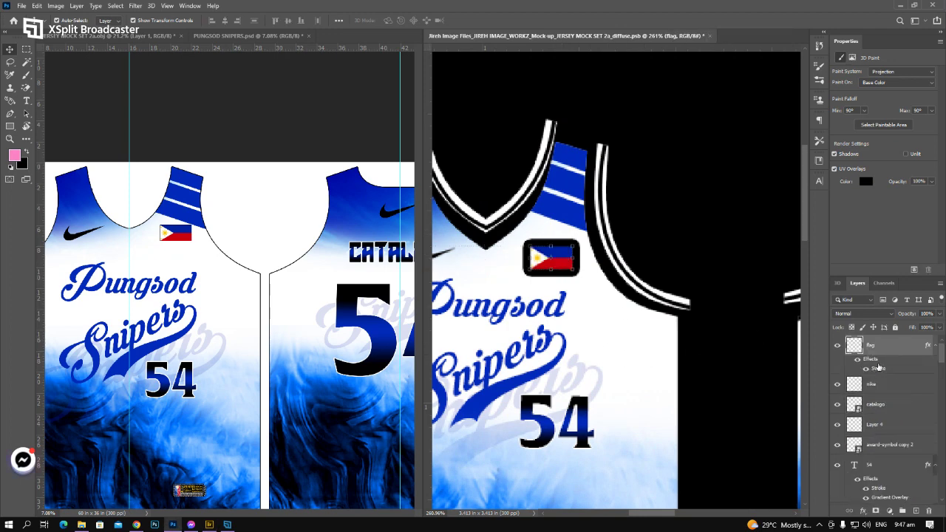
pyautogui.hotkey('ctrl', '0')
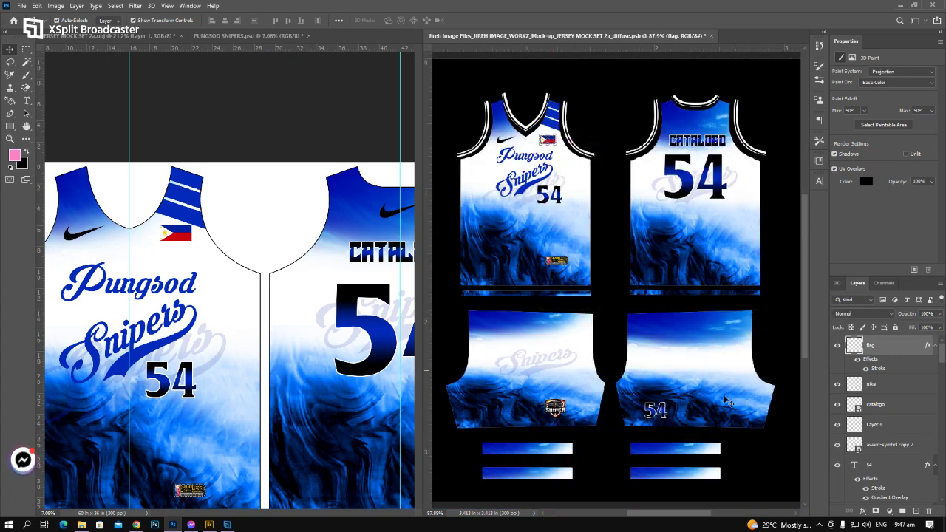
# Duplicate the front jersey's Nike logo across to the back jersey
pyautogui.scroll(3, 532, 137)
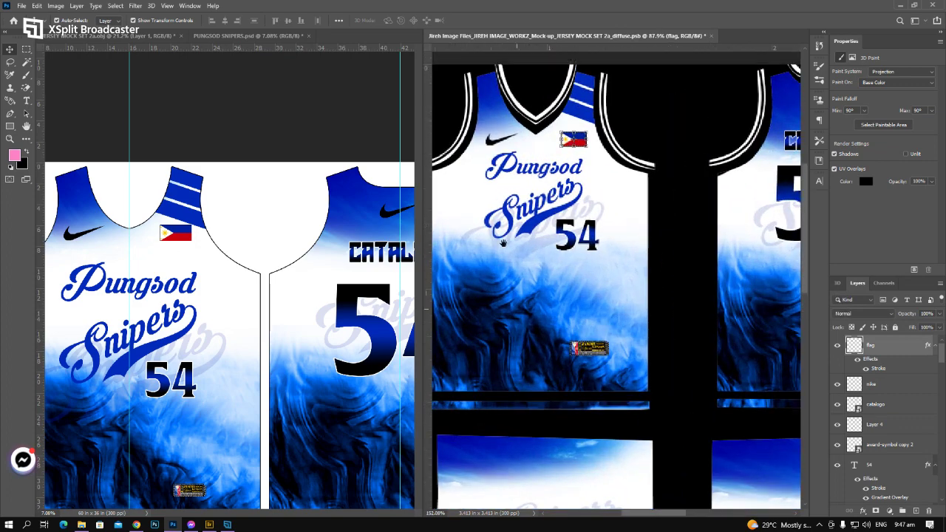
pyautogui.moveTo(502, 206); pyautogui.dragTo(502, 246)
pyautogui.click(479, 151)
pyautogui.keyDown('ctrl'); pyautogui.click(509, 209); pyautogui.keyUp('ctrl')
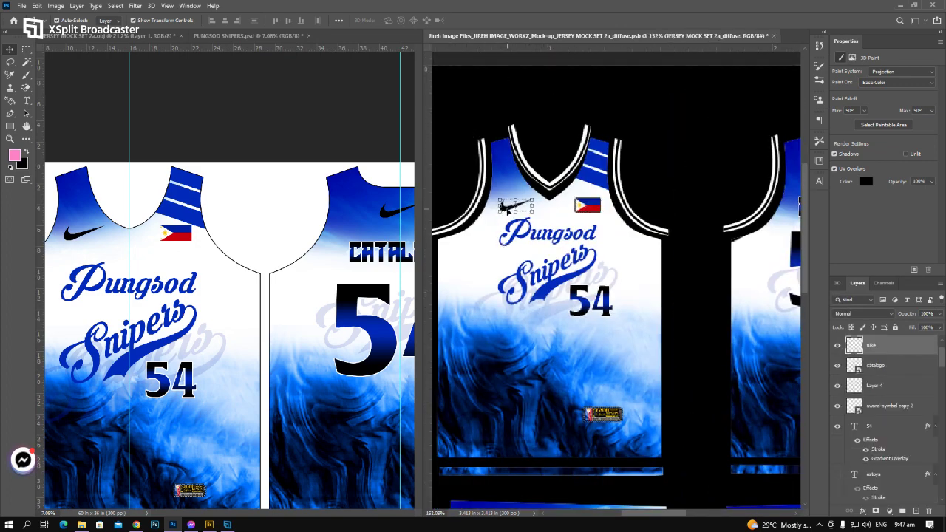
pyautogui.scroll(-3, 582, 292)
pyautogui.moveTo(548, 334); pyautogui.dragTo(768, 283)
pyautogui.scroll(3, 766, 281)
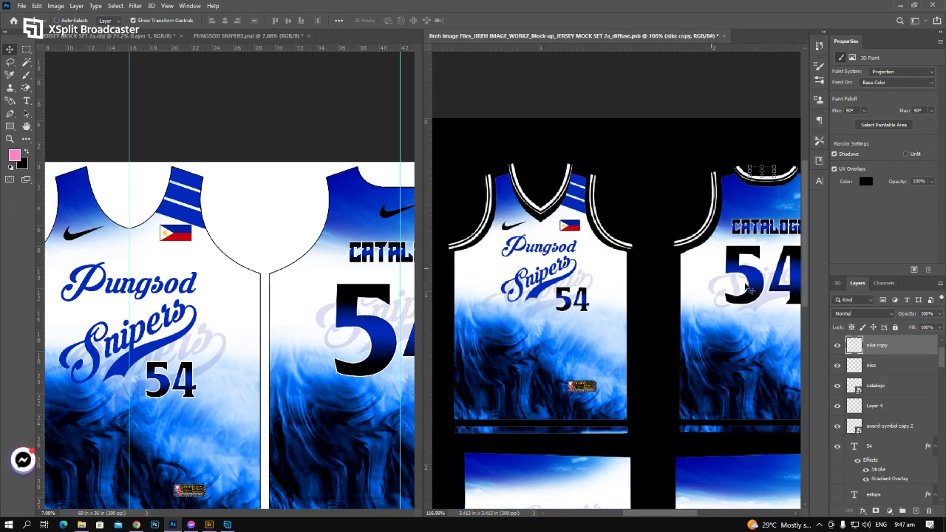
# Centre the duplicated Nike logo between the back neckline and the player surname, and deselect it
pyautogui.moveTo(738, 255); pyautogui.dragTo(592, 310)
pyautogui.moveTo(669, 131); pyautogui.dragTo(679, 161)
pyautogui.scroll(-3, 642, 185)
pyautogui.click(745, 244)
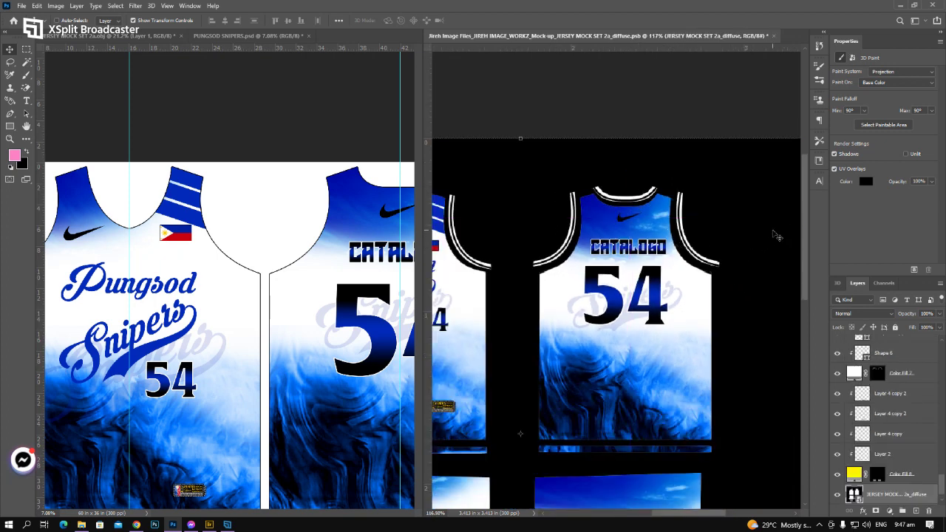
# Check the whole diffuse texture against the flat PUNGSOD SNIPERS.psd design, and bring up the 3D mockup
pyautogui.hotkey('ctrl', '0')
pyautogui.scroll(-2, 515, 260)
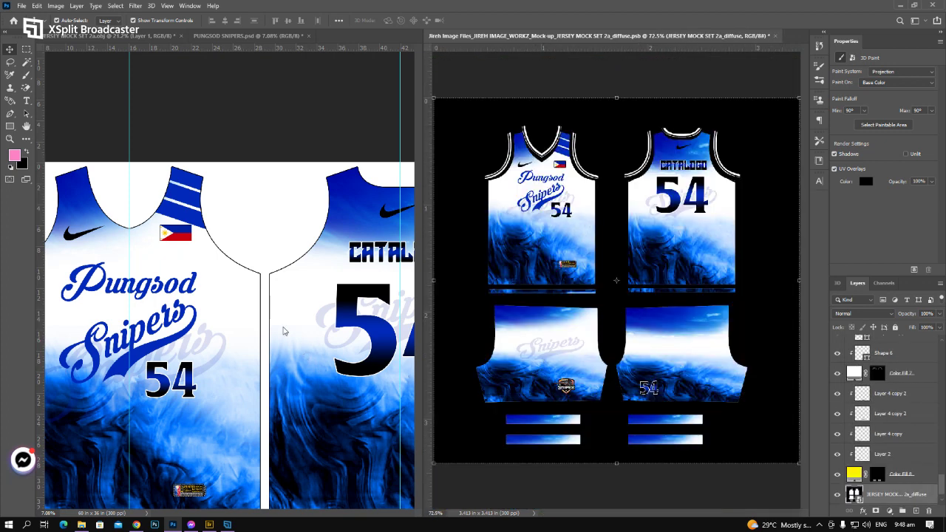
pyautogui.click(267, 218)
pyautogui.scroll(-2, 263, 217)
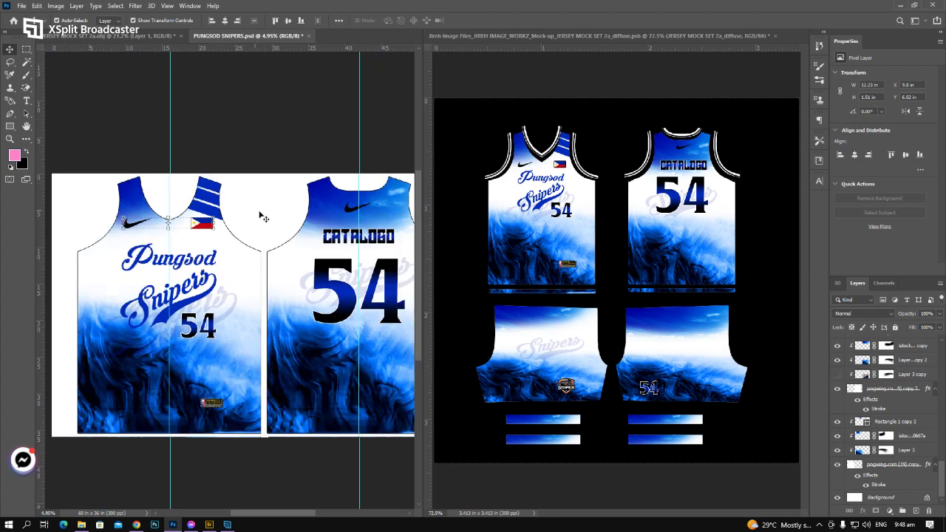
pyautogui.click(107, 35)
pyautogui.scroll(-2, 226, 289)
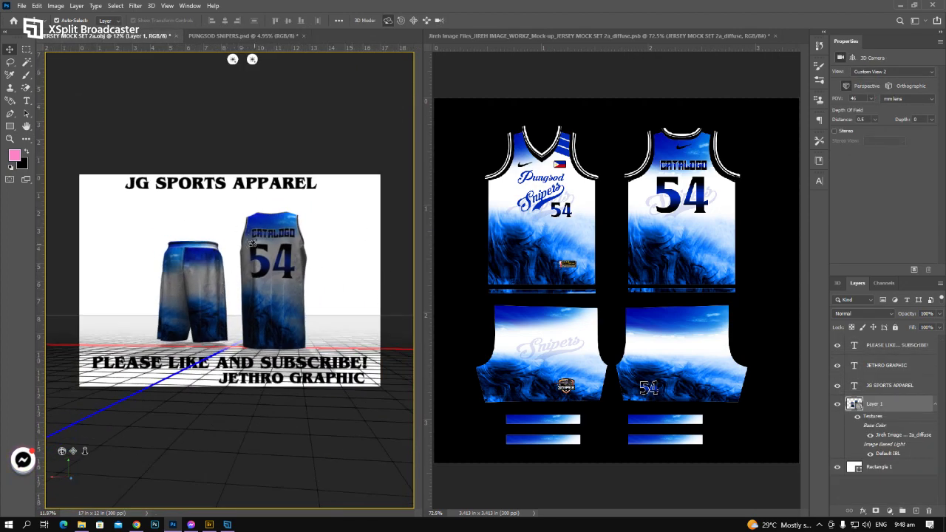
# Save the diffuse texture to update the 3D mockup, and orbit the mockup around to its front view
pyautogui.click(623, 131)
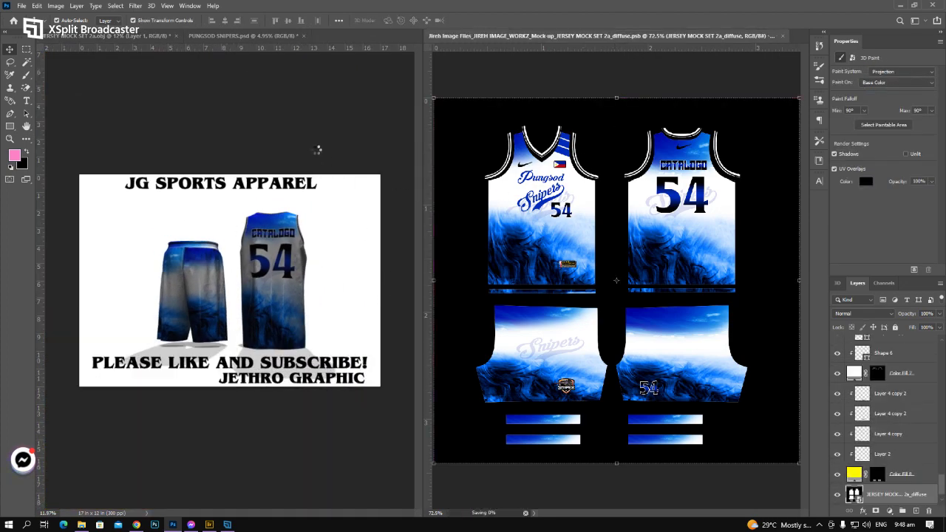
pyautogui.click(335, 321)
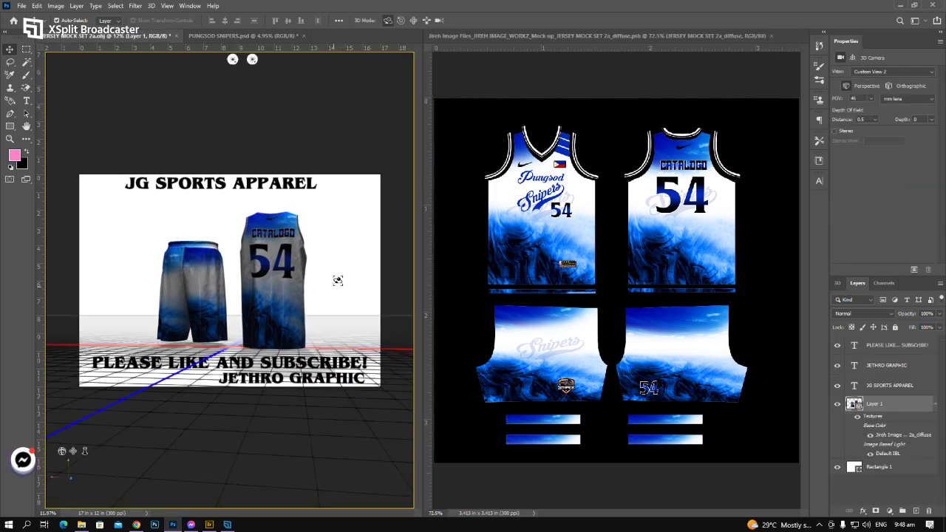
pyautogui.moveTo(345, 275); pyautogui.dragTo(123, 290)
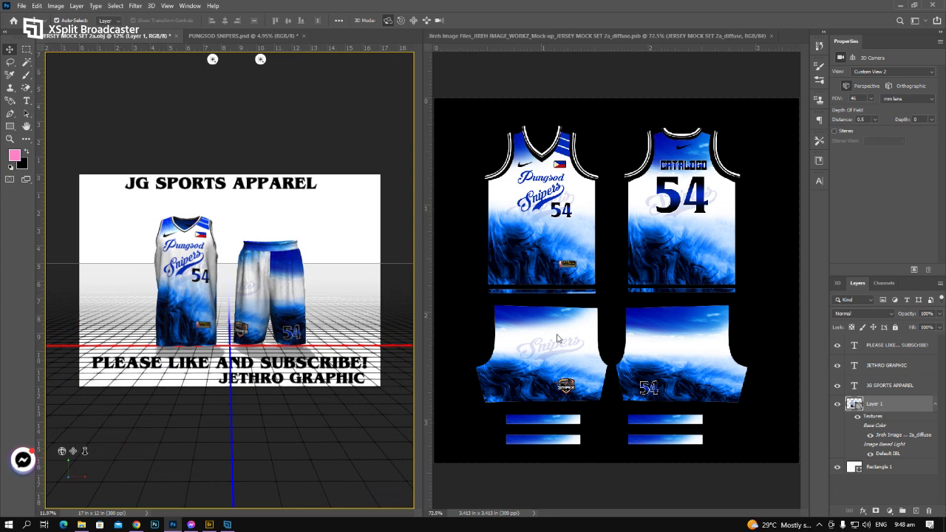
pyautogui.scroll(1, 557, 338)
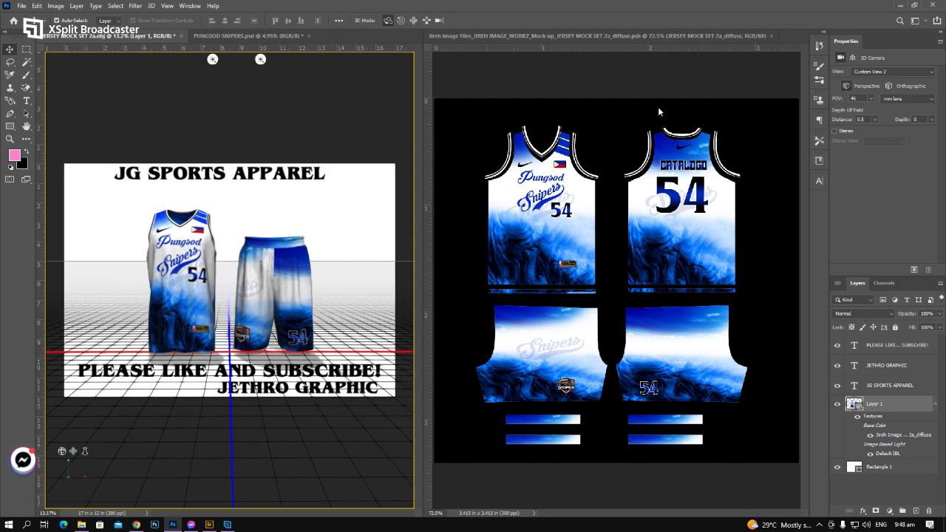
# Close the saved diffuse texture document and enlarge the view of the 3D jersey and shorts mockup
pyautogui.click(581, 80)
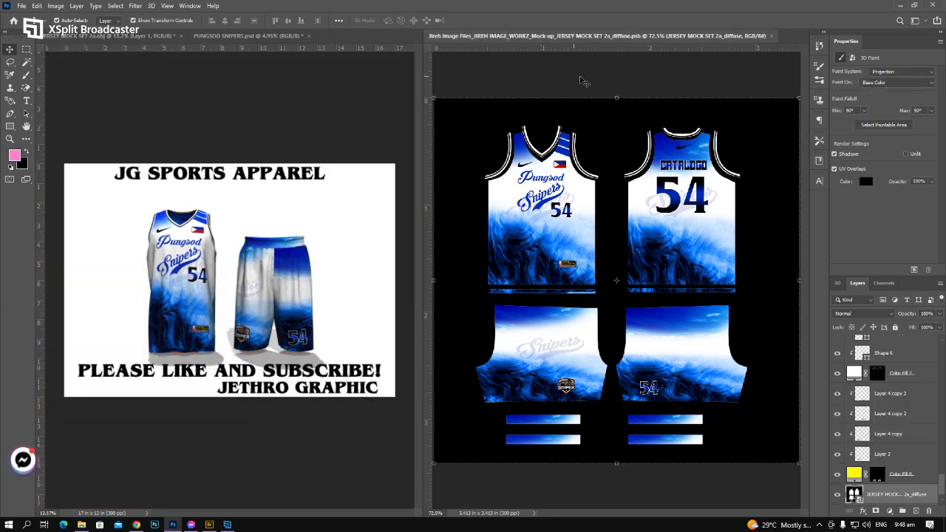
pyautogui.click(773, 36)
pyautogui.scroll(5, 543, 232)
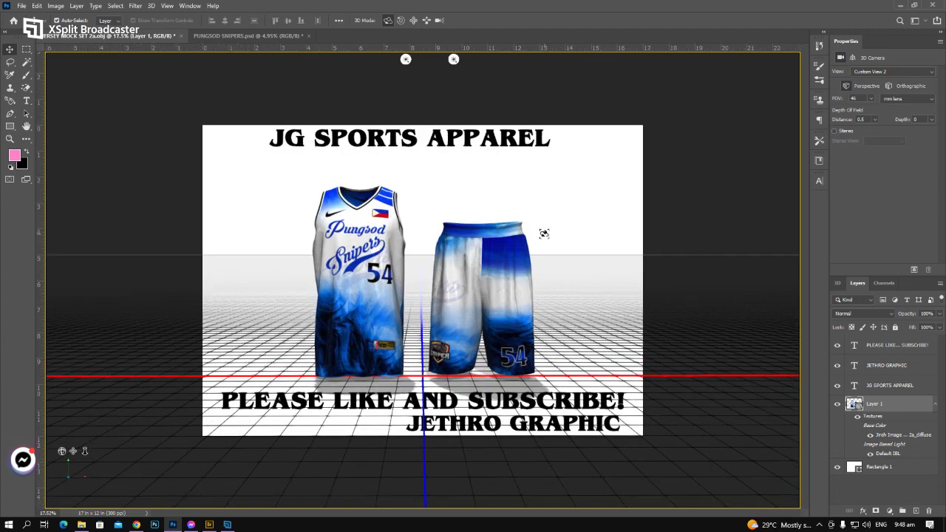
pyautogui.scroll(2, 545, 238)
pyautogui.scroll(-2, 499, 240)
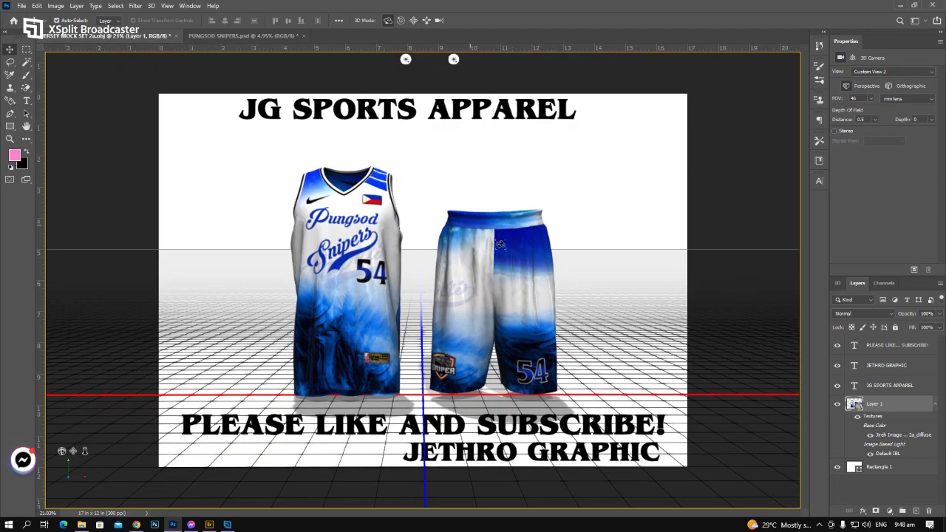
# Close the PUNGSOD SNIPERS.psd design without saving its changes
pyautogui.click(236, 35)
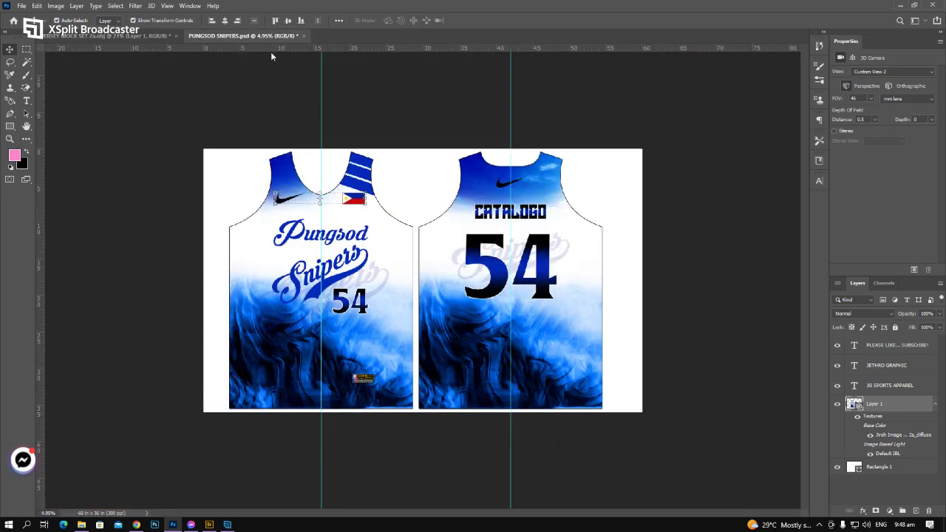
pyautogui.scroll(-2, 457, 205)
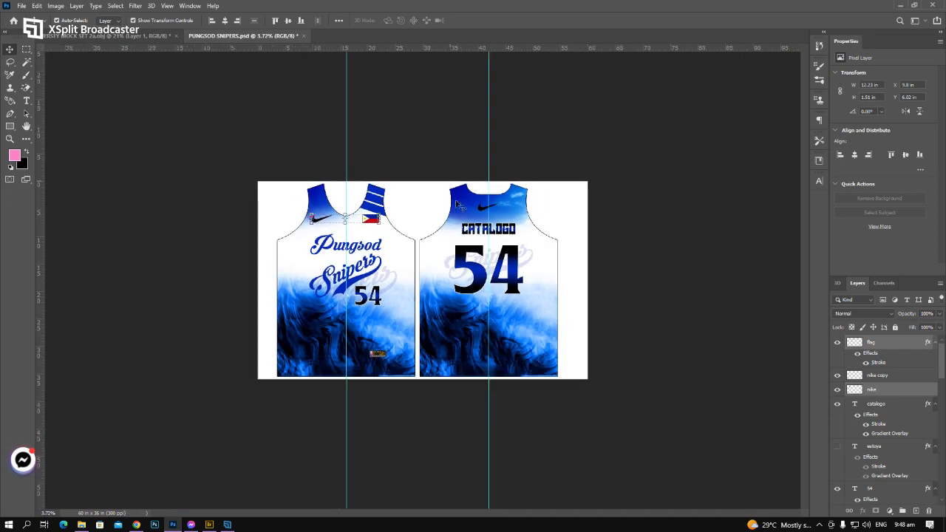
pyautogui.click(303, 35)
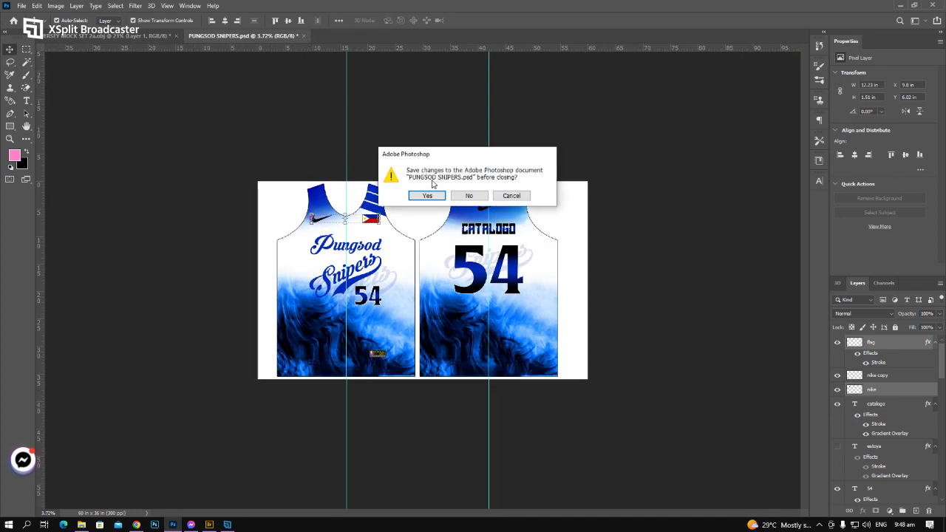
pyautogui.click(468, 196)
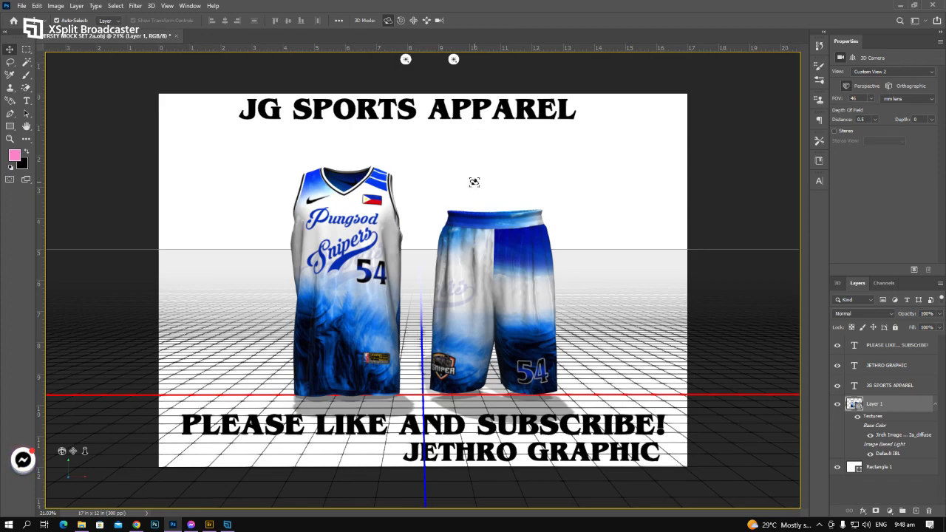
# Orbit the 3D mockup camera to a slightly lower front view of the jersey and shorts
pyautogui.moveTo(474, 182)
pyautogui.mouseDown()
pyautogui.moveTo(507, 178)
pyautogui.moveTo(477, 184)
pyautogui.moveTo(475, 174)
pyautogui.moveTo(470, 186)
pyautogui.mouseUp()
pyautogui.moveTo(596, 364); pyautogui.dragTo(530, 329)
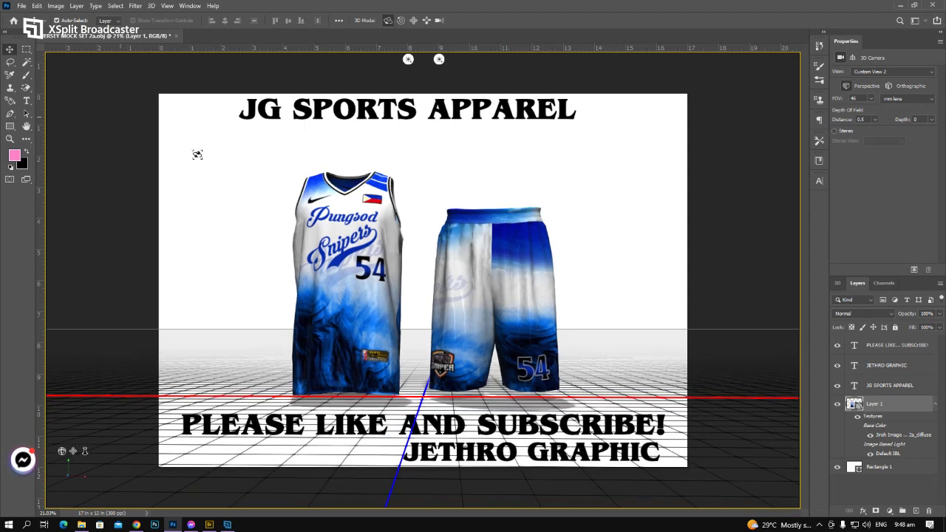